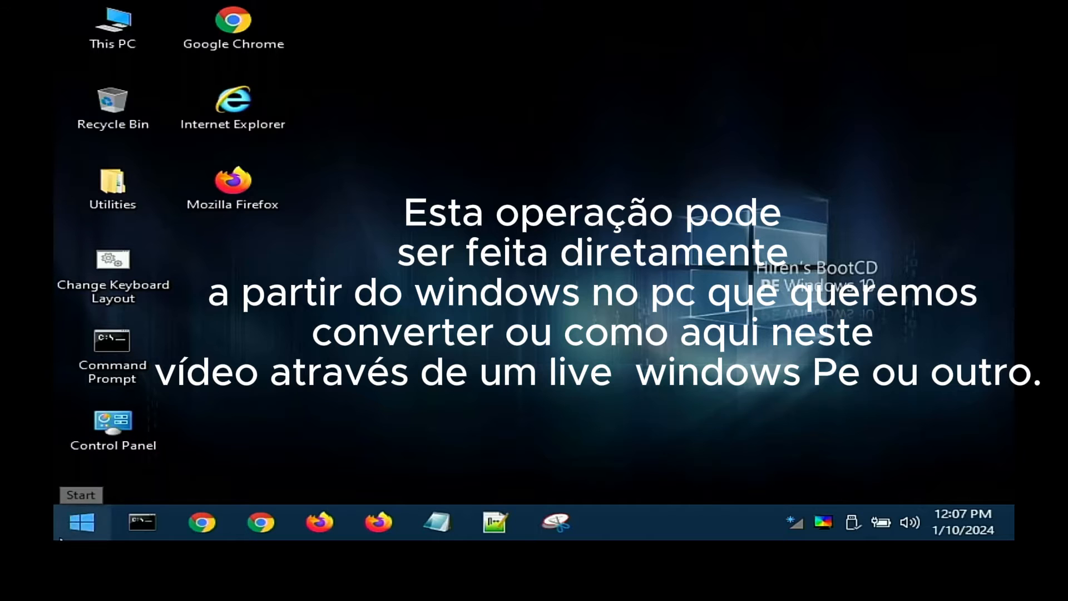
{"action": "left_click", "coordinate": [82, 523]}
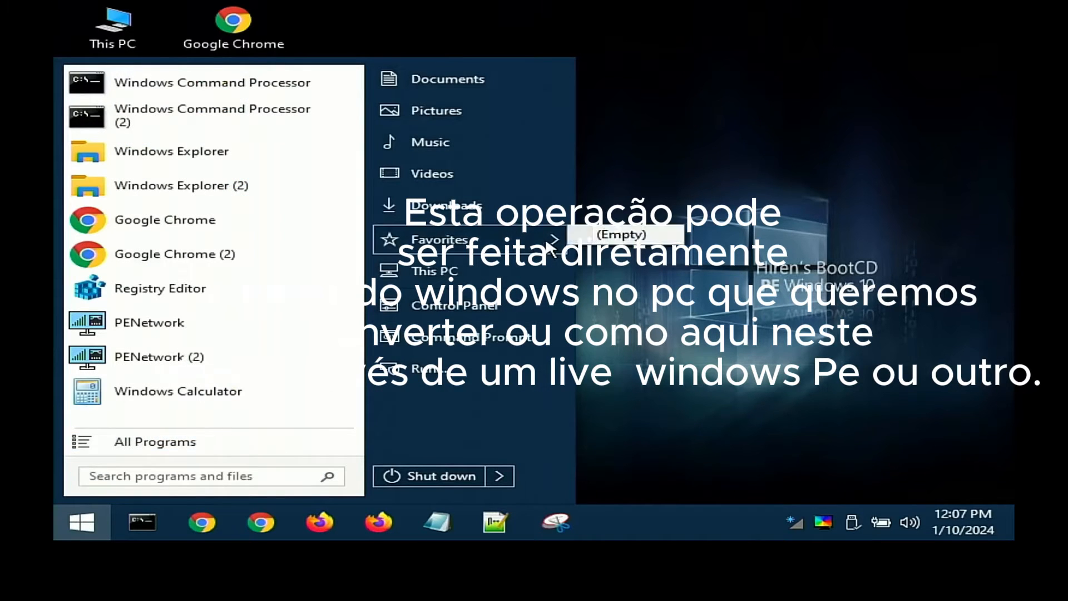
{"action": "left_click", "coordinate": [758, 106]}
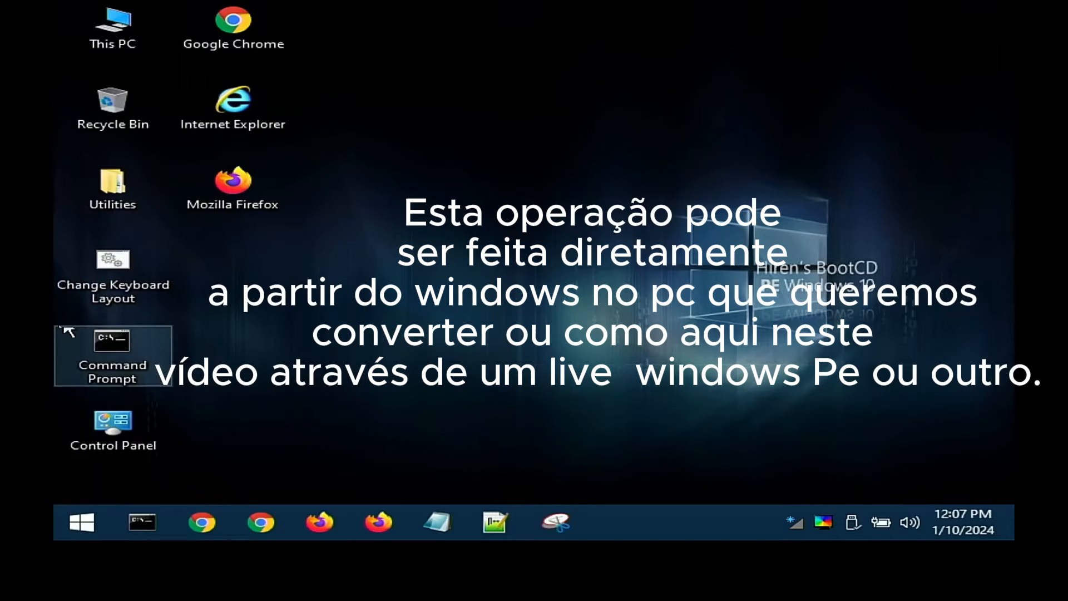
Browse the Utilities folder's Security tools and open the Passwords subfolder.
{"action": "double_click", "coordinate": [107, 194]}
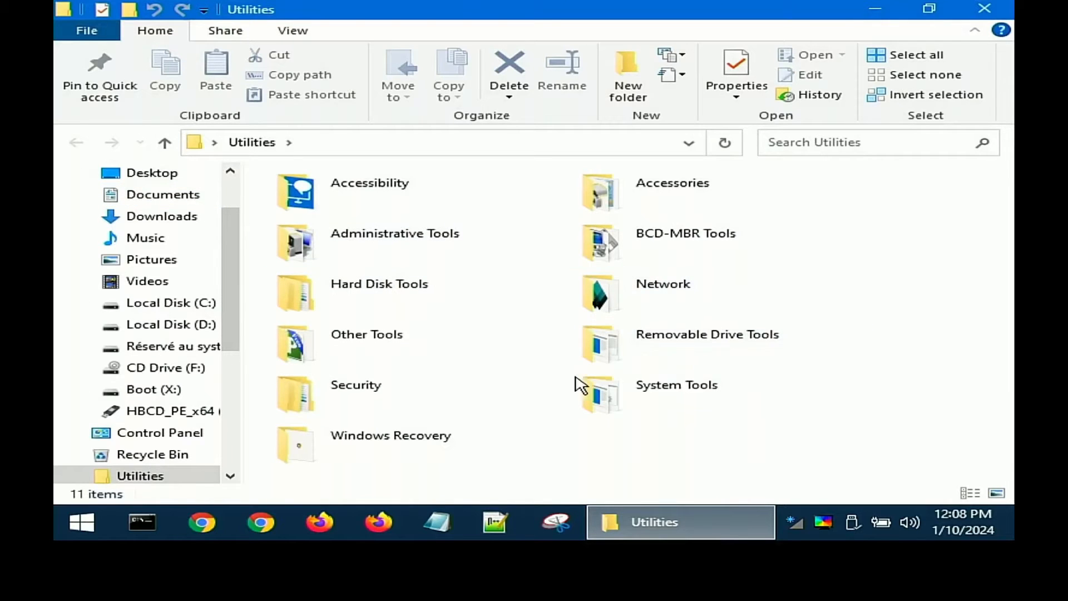
{"action": "double_click", "coordinate": [362, 387]}
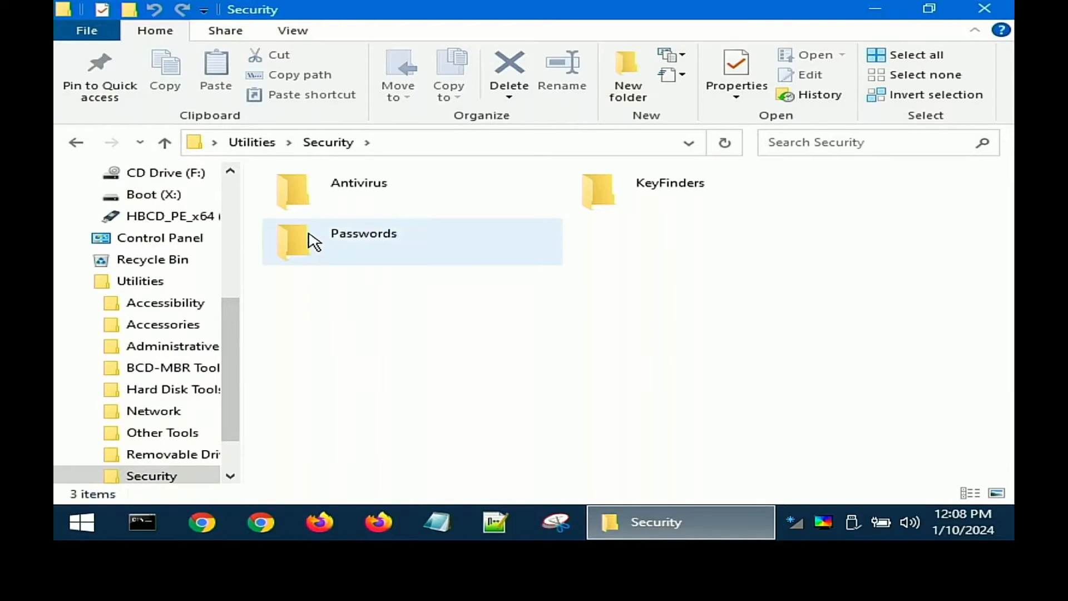
{"action": "double_click", "coordinate": [322, 250]}
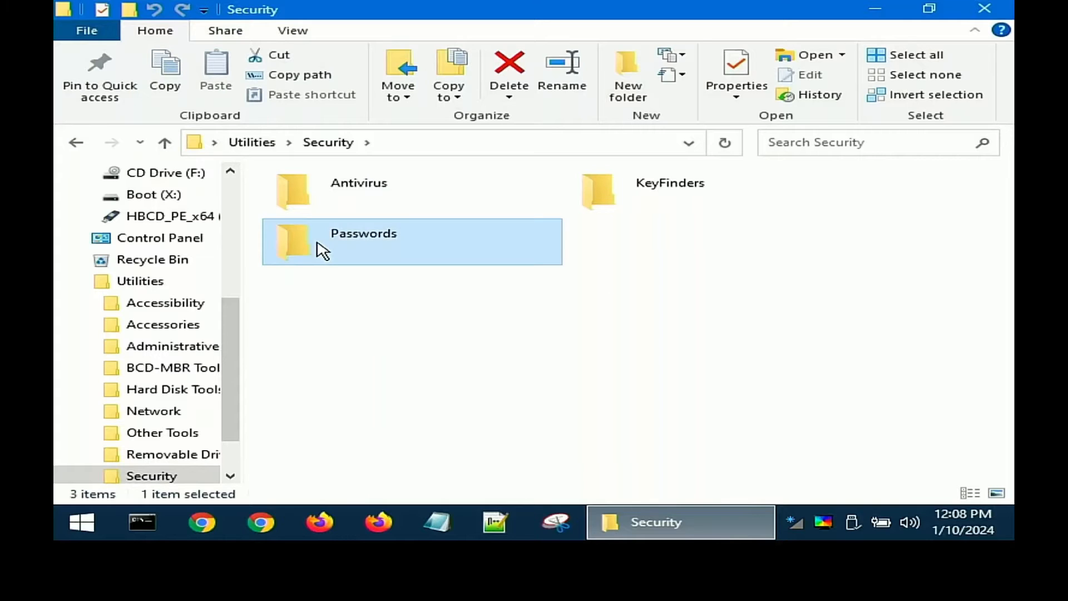
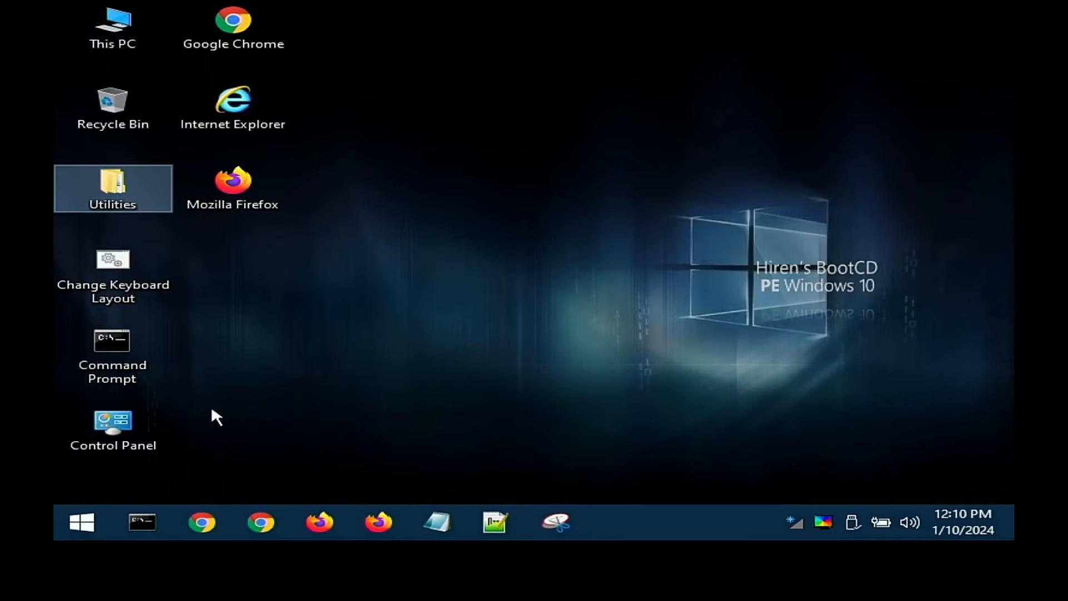
Open This PC from the Utilities window, inspect the contents of Local Disk (C:), and return to the drive list.
{"action": "double_click", "coordinate": [115, 181]}
{"action": "scroll", "coordinate": [118, 243], "scroll_direction": "up", "scroll_amount": 1}
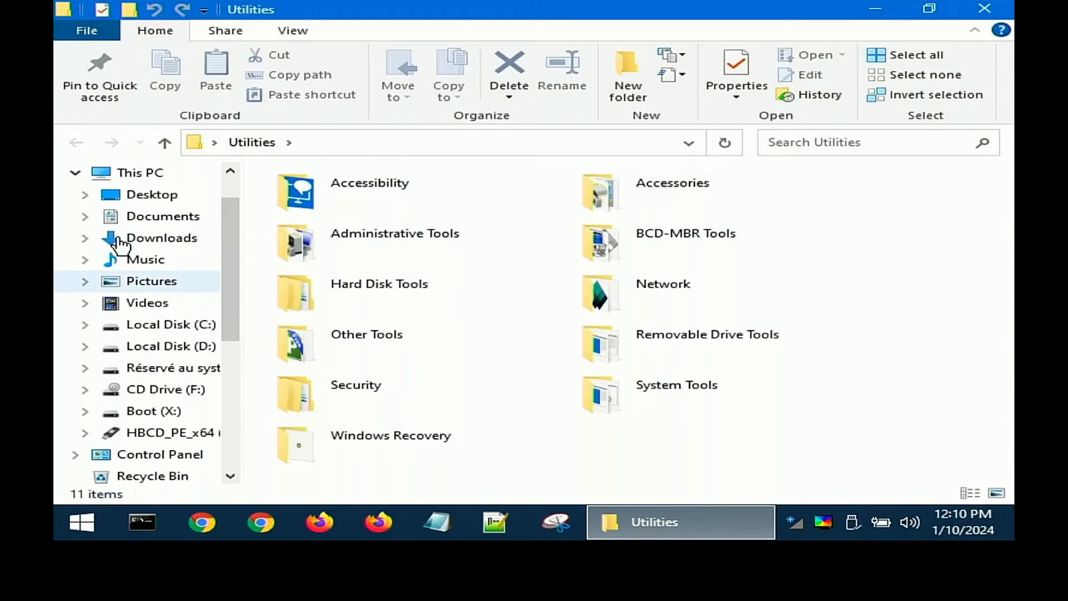
{"action": "left_click", "coordinate": [140, 177]}
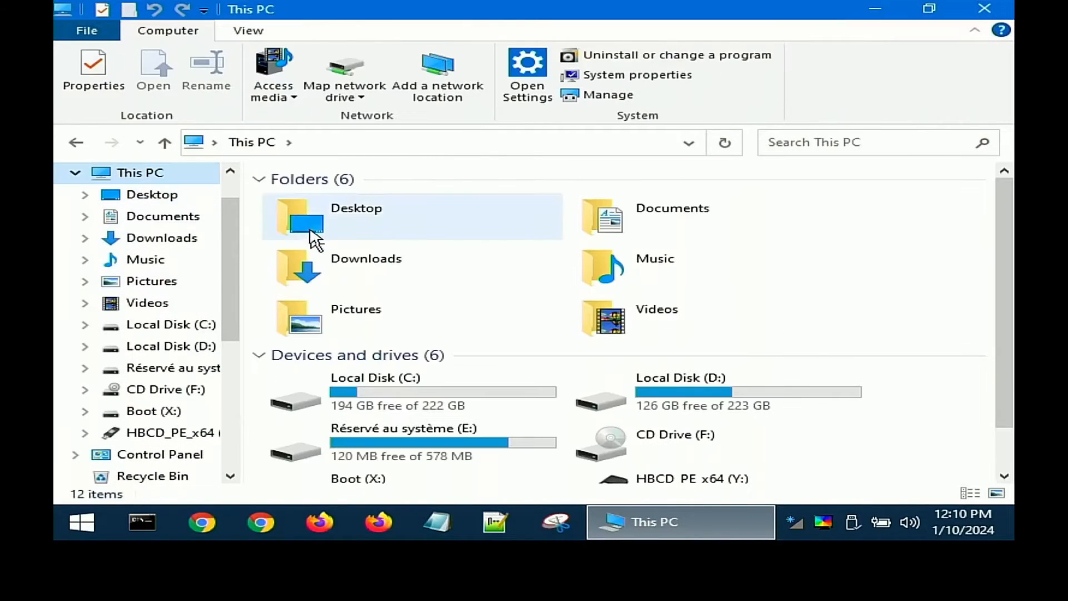
{"action": "left_click", "coordinate": [320, 406]}
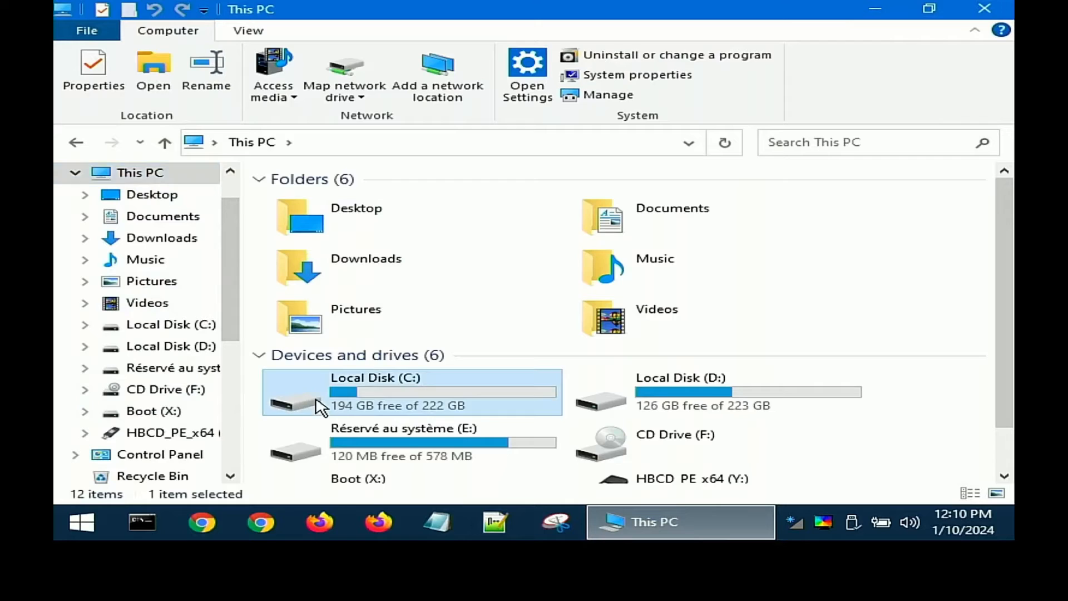
{"action": "double_click", "coordinate": [320, 406]}
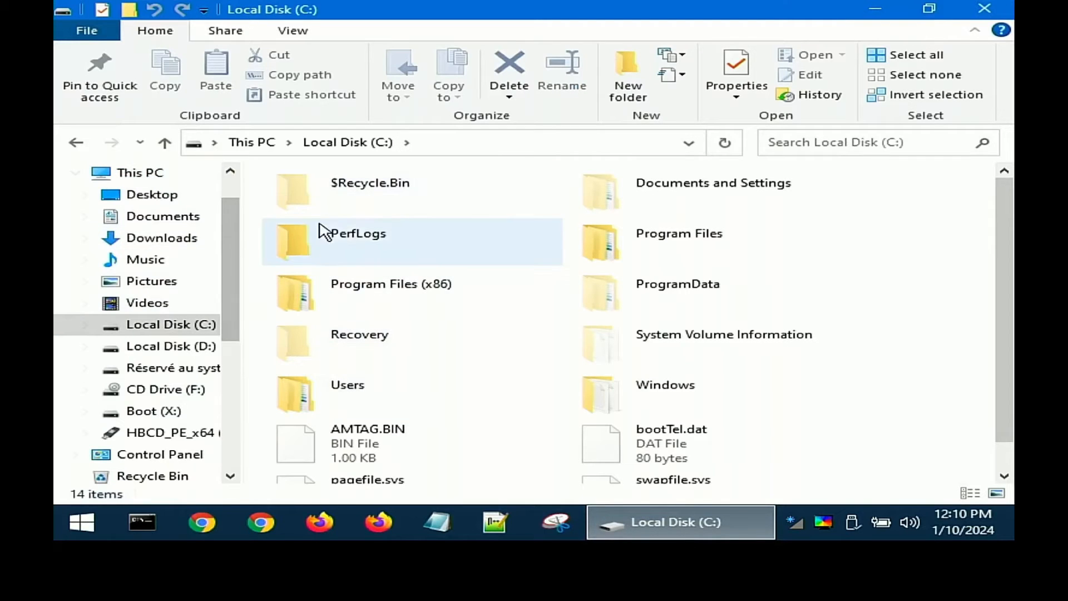
{"action": "left_click", "coordinate": [74, 143]}
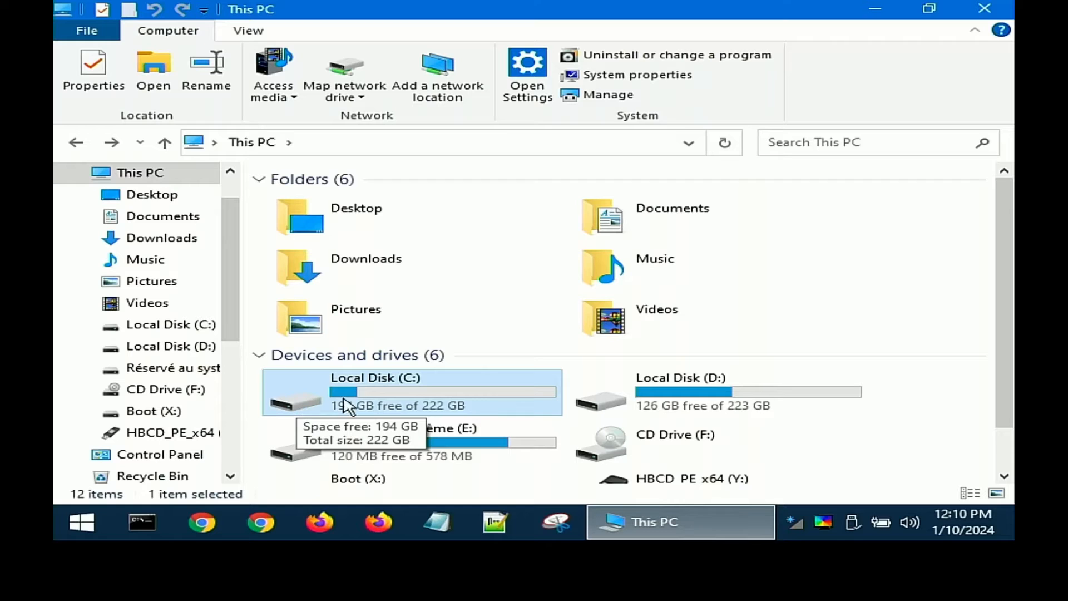
Run disk2vhd64.exe from the Disk2vhd folder on the HBCD_PE_x64 (Y:) drive and accept its license terms.
{"action": "scroll", "coordinate": [503, 433], "scroll_direction": "down", "scroll_amount": 1}
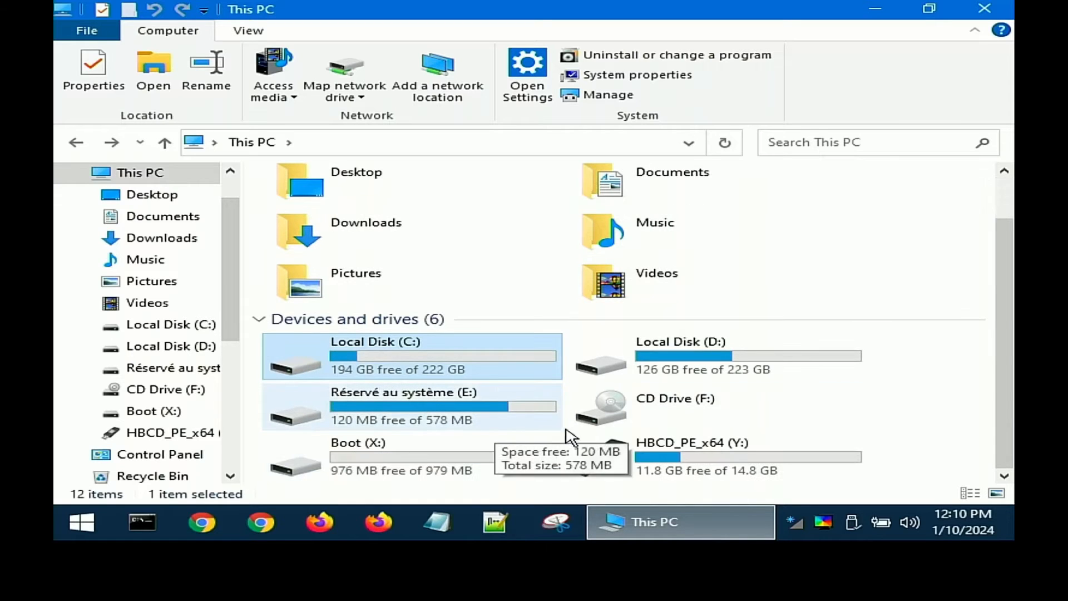
{"action": "double_click", "coordinate": [638, 470]}
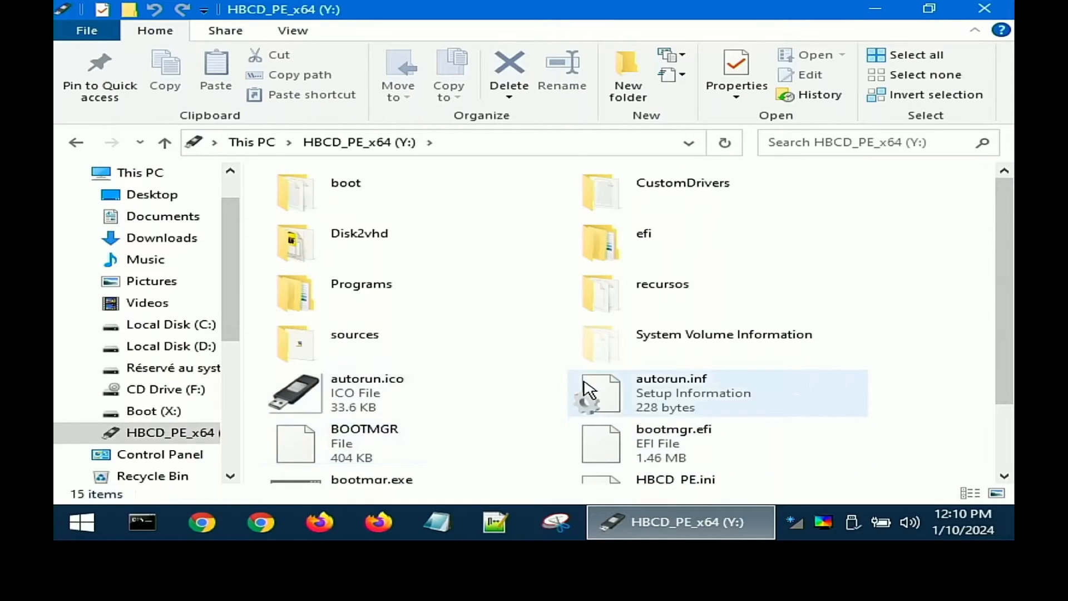
{"action": "scroll", "coordinate": [581, 393], "scroll_direction": "down", "scroll_amount": 2}
{"action": "scroll", "coordinate": [573, 381], "scroll_direction": "up", "scroll_amount": 2}
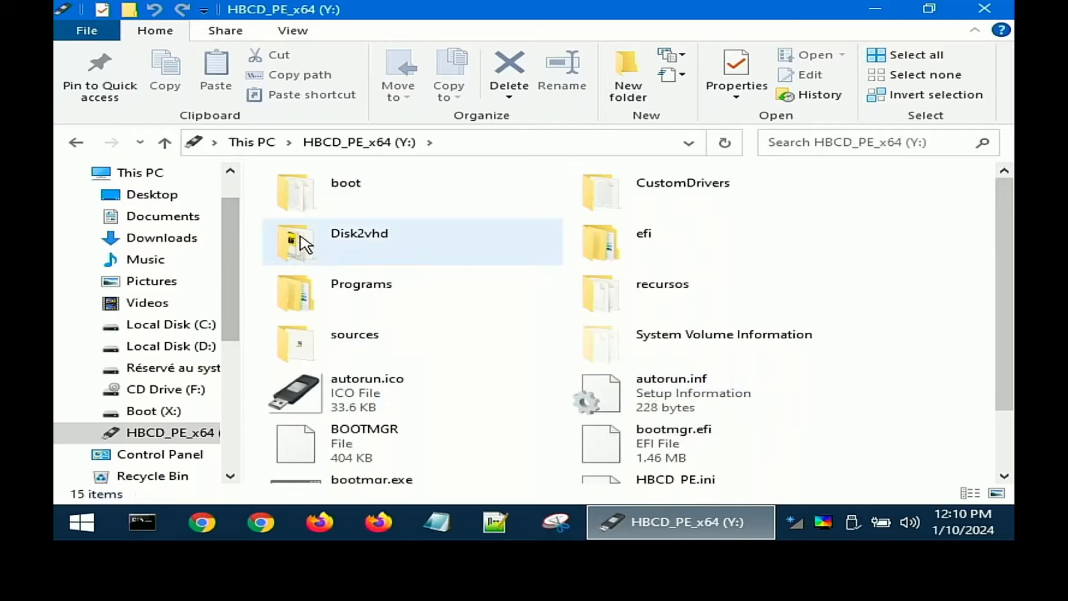
{"action": "mouse_move", "coordinate": [353, 248]}
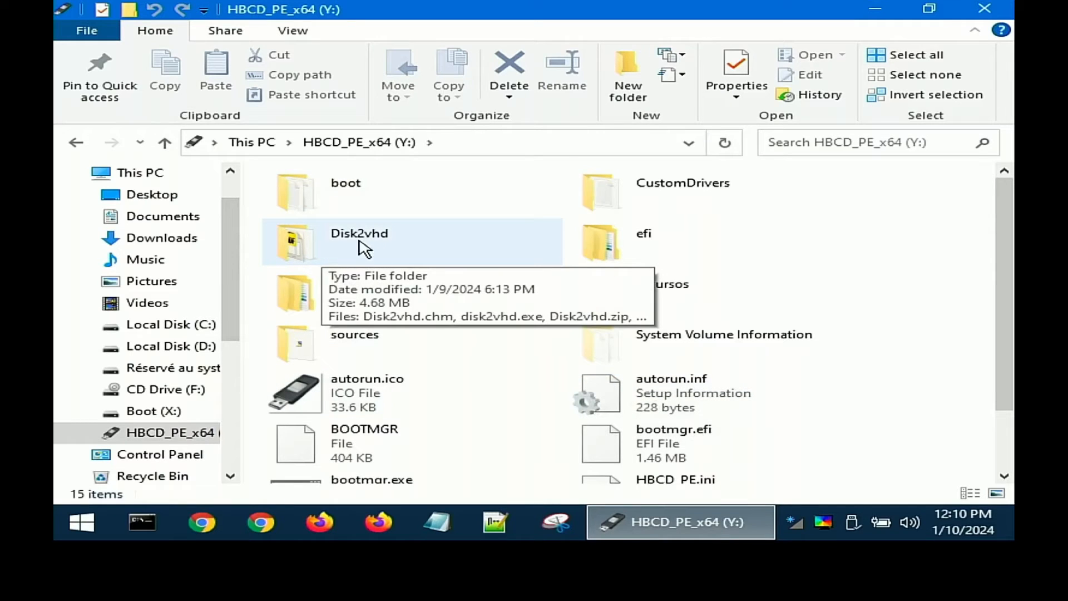
{"action": "double_click", "coordinate": [336, 246]}
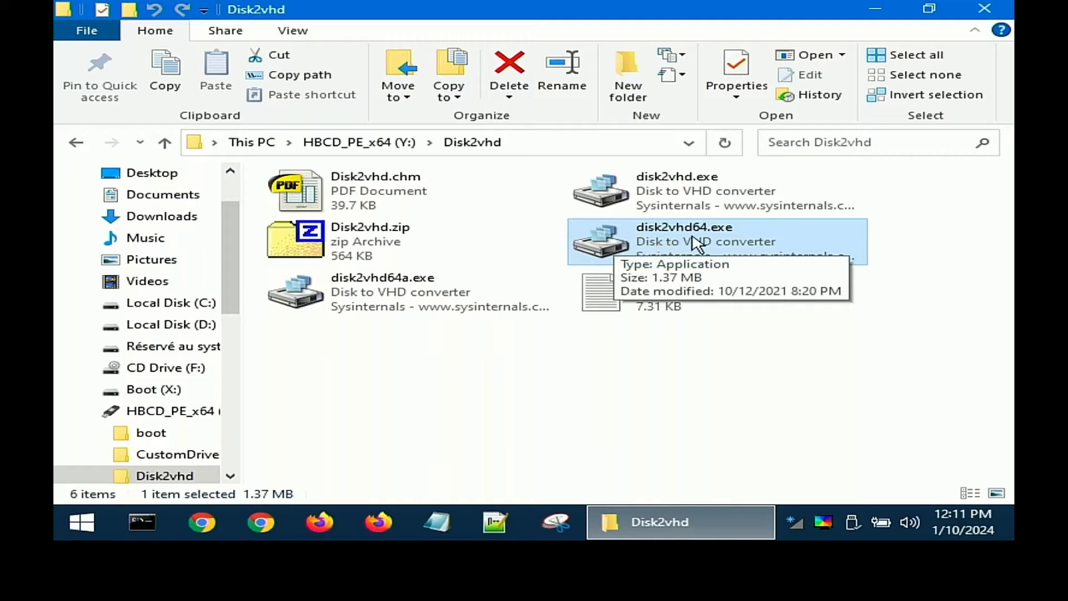
{"action": "double_click", "coordinate": [630, 249]}
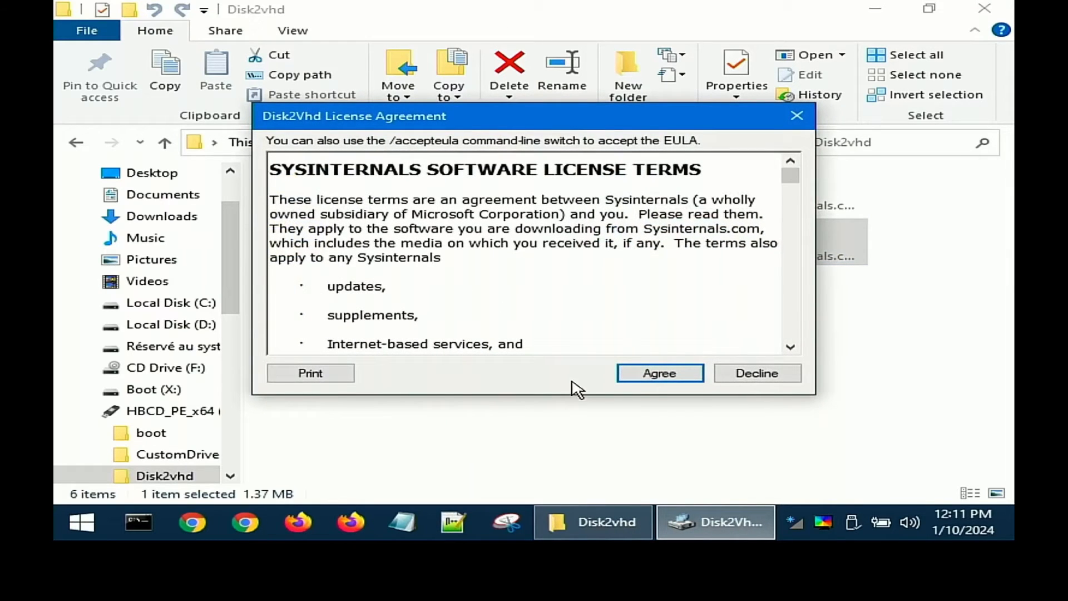
{"action": "left_click", "coordinate": [648, 373]}
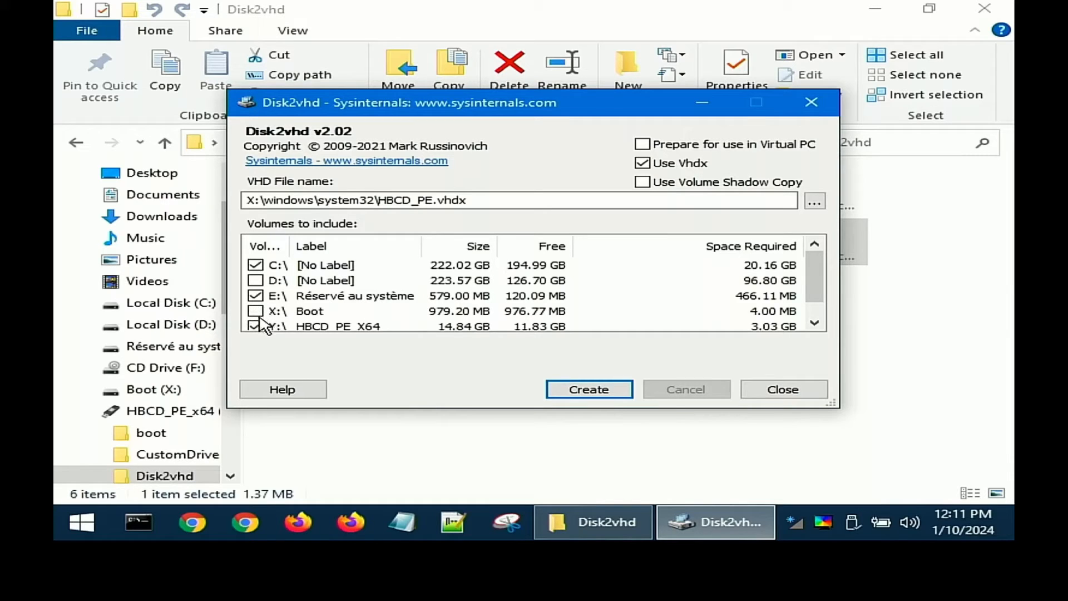
Exclude the HBCD_PE_X64 (Y:) volume from the disk image and review the list of volumes to include.
{"action": "left_click", "coordinate": [256, 327]}
{"action": "scroll", "coordinate": [551, 318], "scroll_direction": "down", "scroll_amount": 1}
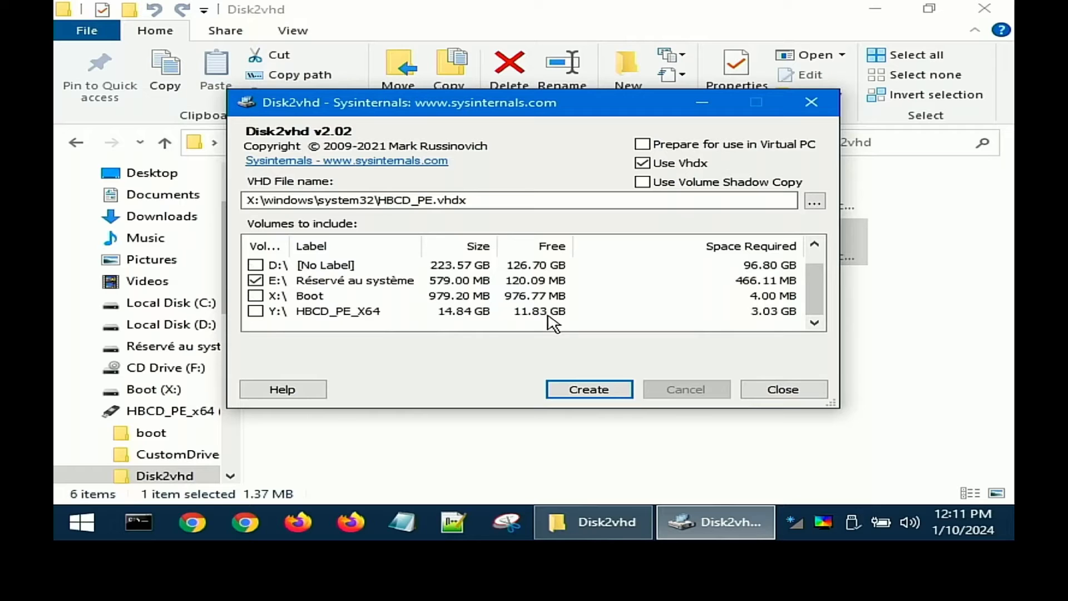
{"action": "scroll", "coordinate": [553, 321], "scroll_direction": "up", "scroll_amount": 1}
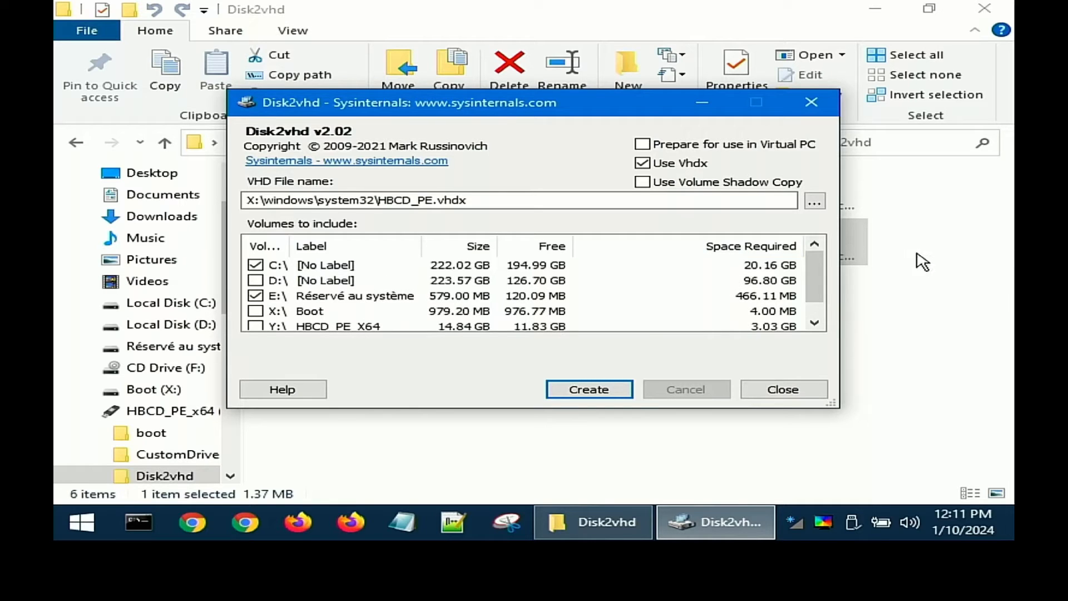
Check the drives listed in This PC against the volumes to include, and minimize the file window.
{"action": "left_click", "coordinate": [946, 250]}
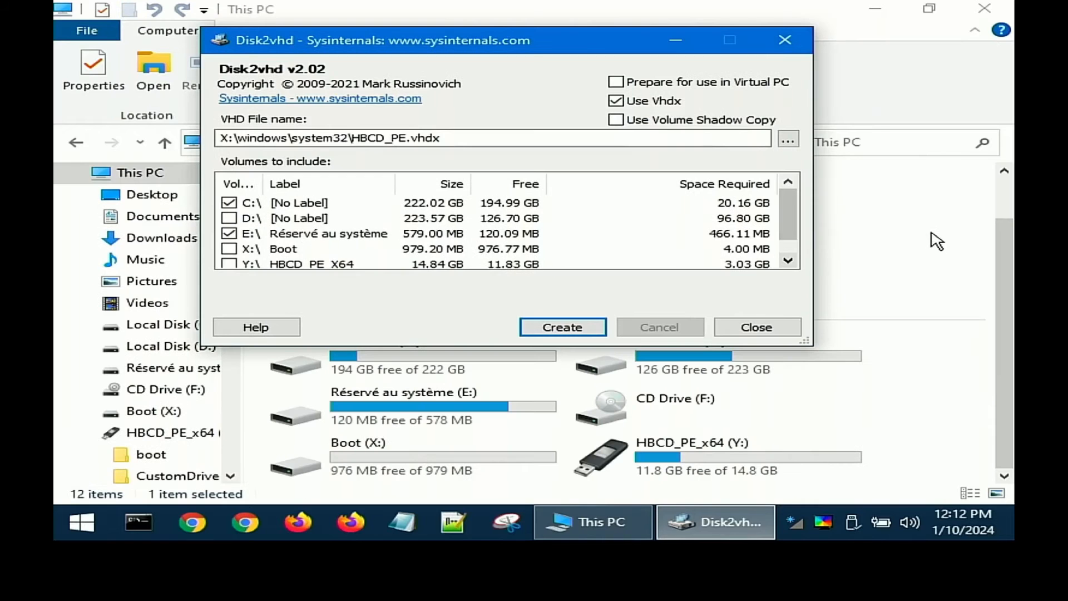
{"action": "left_click", "coordinate": [958, 241]}
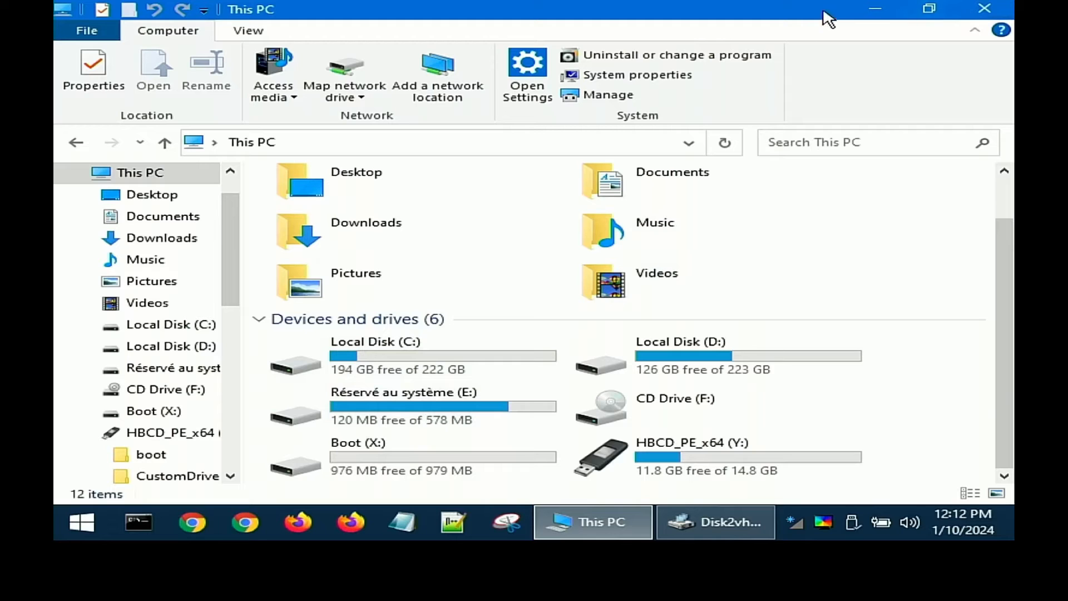
{"action": "left_click", "coordinate": [875, 6]}
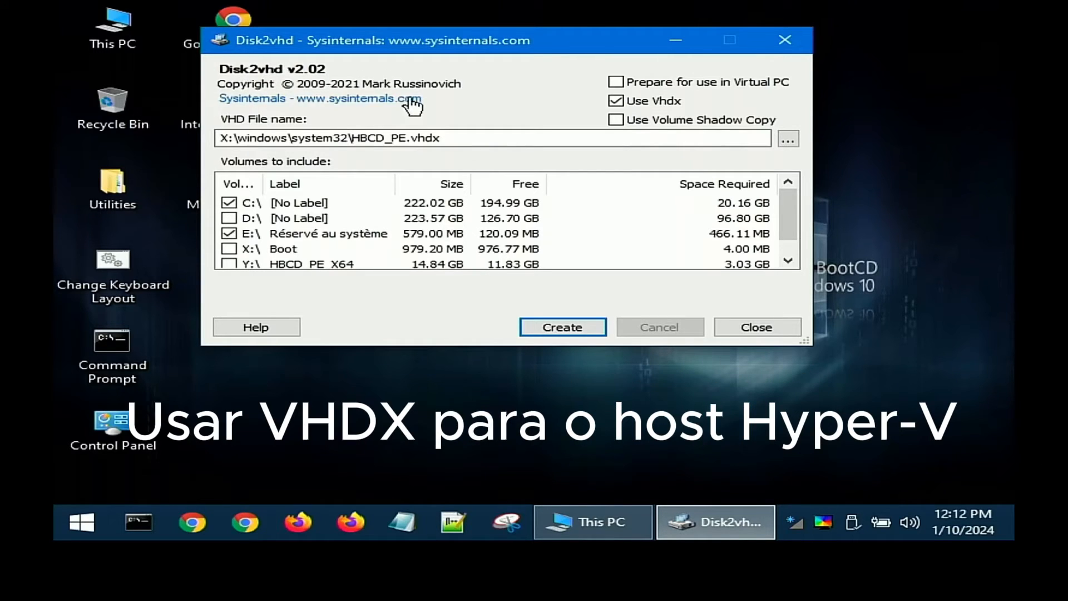
Disable the Vhdx format and set the output file to HBCD_PE.vhd in the PC L folder on Local Disk (D:).
{"action": "left_click", "coordinate": [617, 102]}
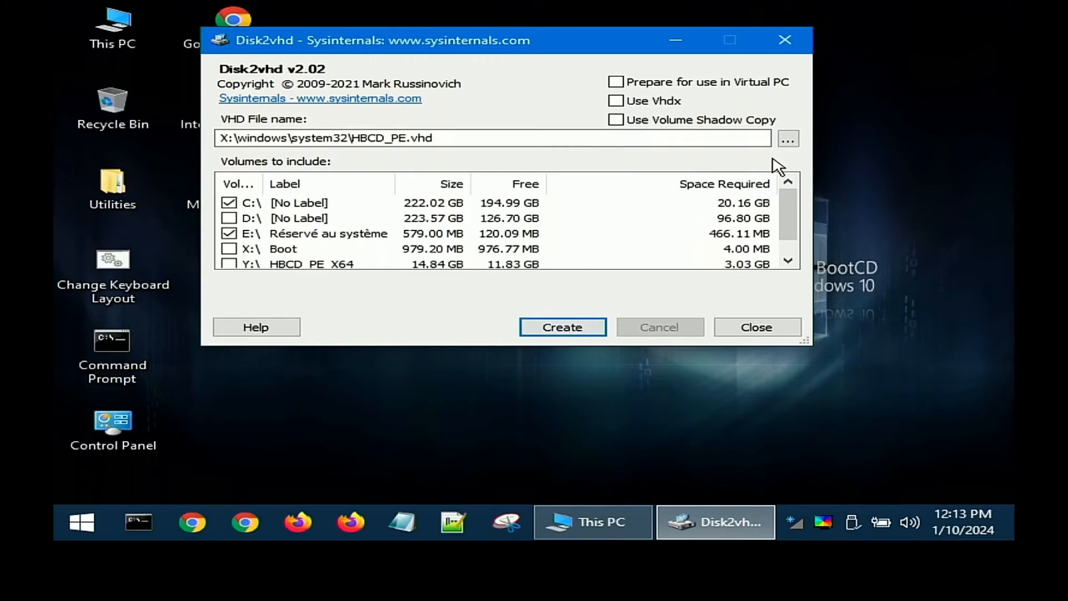
{"action": "left_click", "coordinate": [789, 141]}
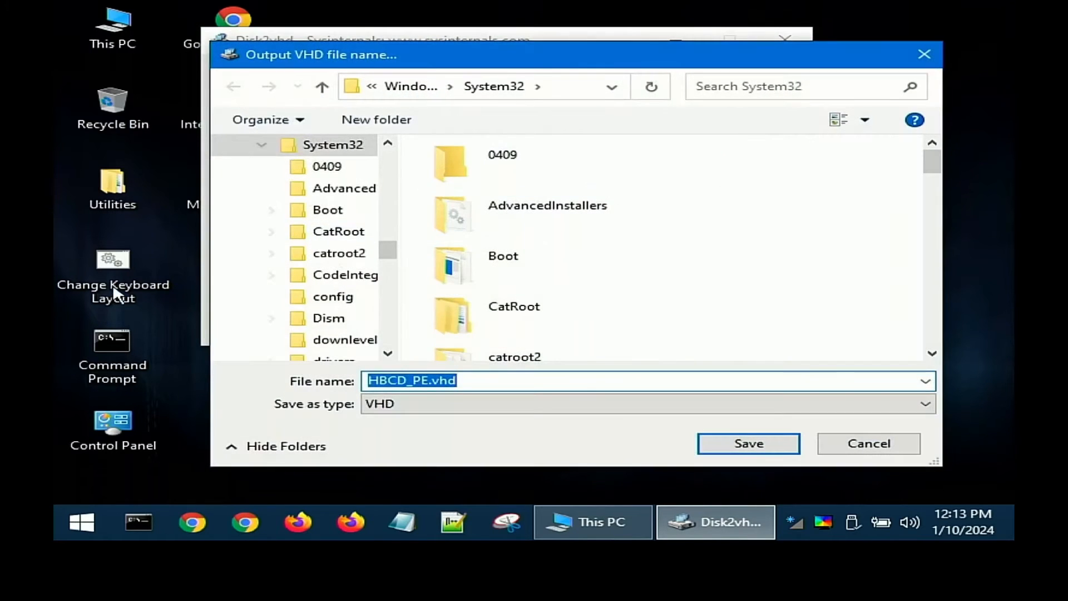
{"action": "scroll", "coordinate": [269, 269], "scroll_direction": "up", "scroll_amount": 2}
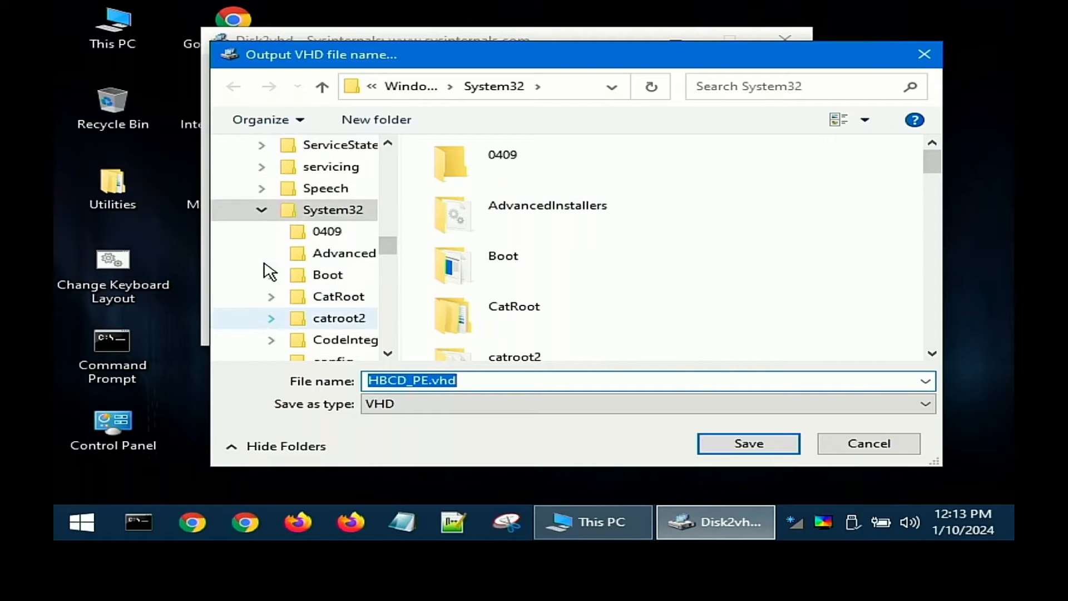
{"action": "scroll", "coordinate": [377, 213], "scroll_direction": "up", "scroll_amount": 10}
{"action": "left_click", "coordinate": [345, 231]}
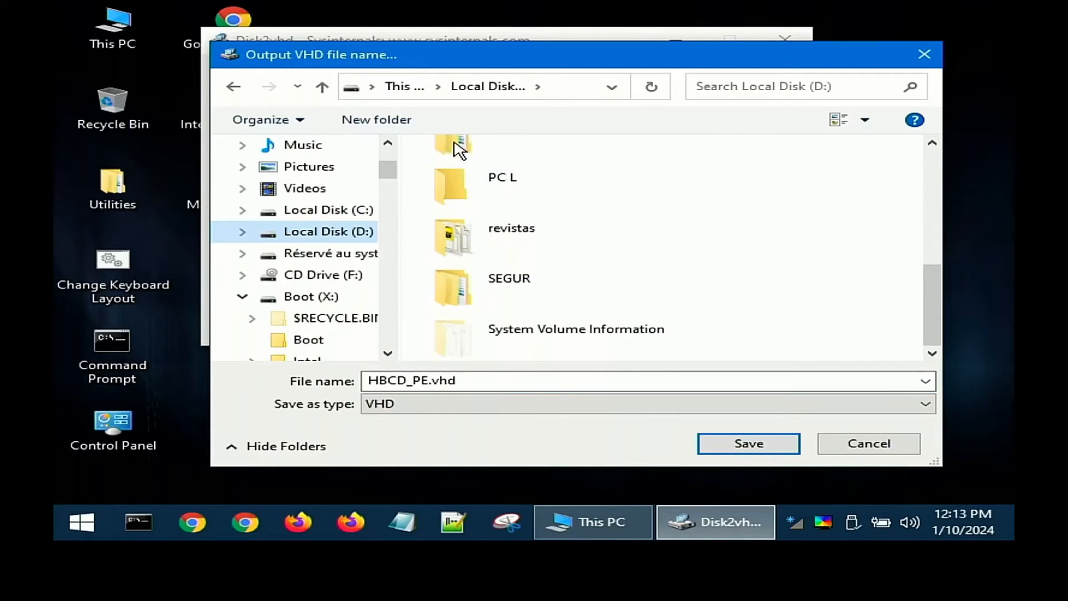
{"action": "double_click", "coordinate": [474, 203]}
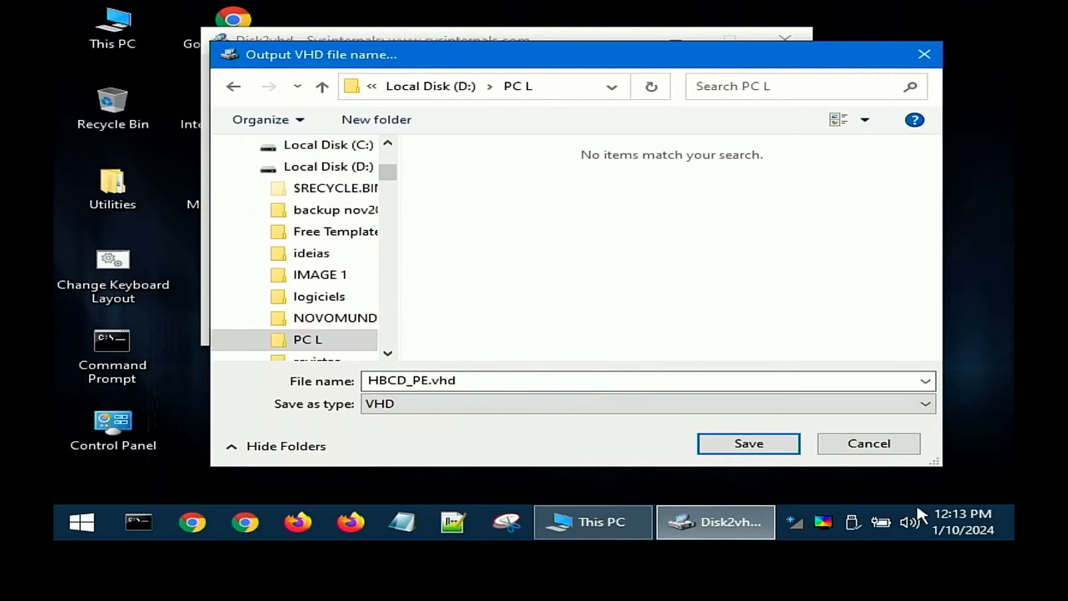
{"action": "left_click", "coordinate": [723, 445]}
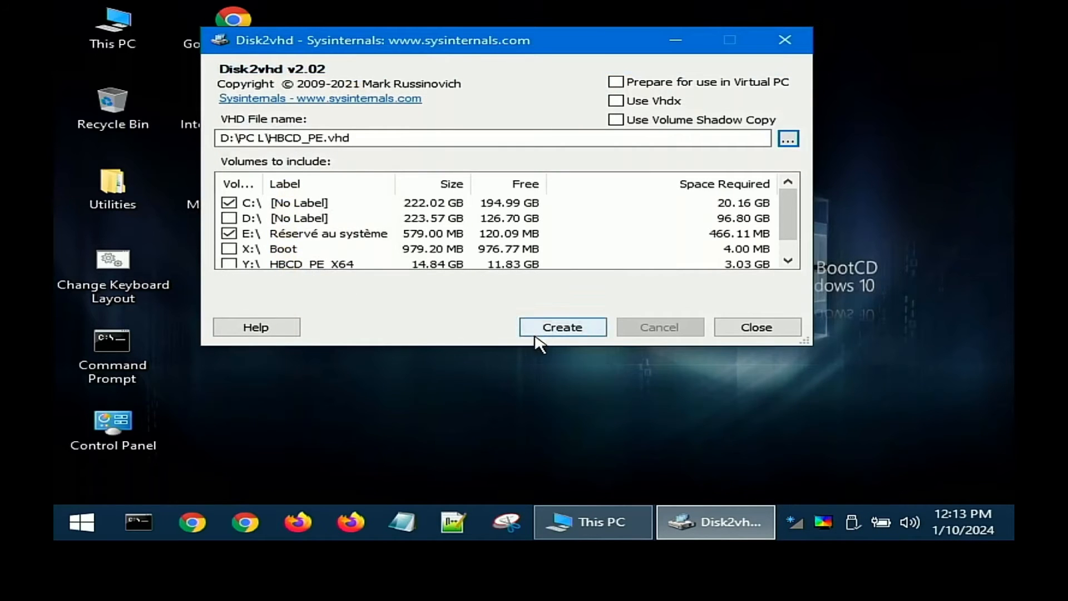
Create the VHD from the selected volumes and close Disk2vhd once the export has finished.
{"action": "left_click", "coordinate": [563, 327]}
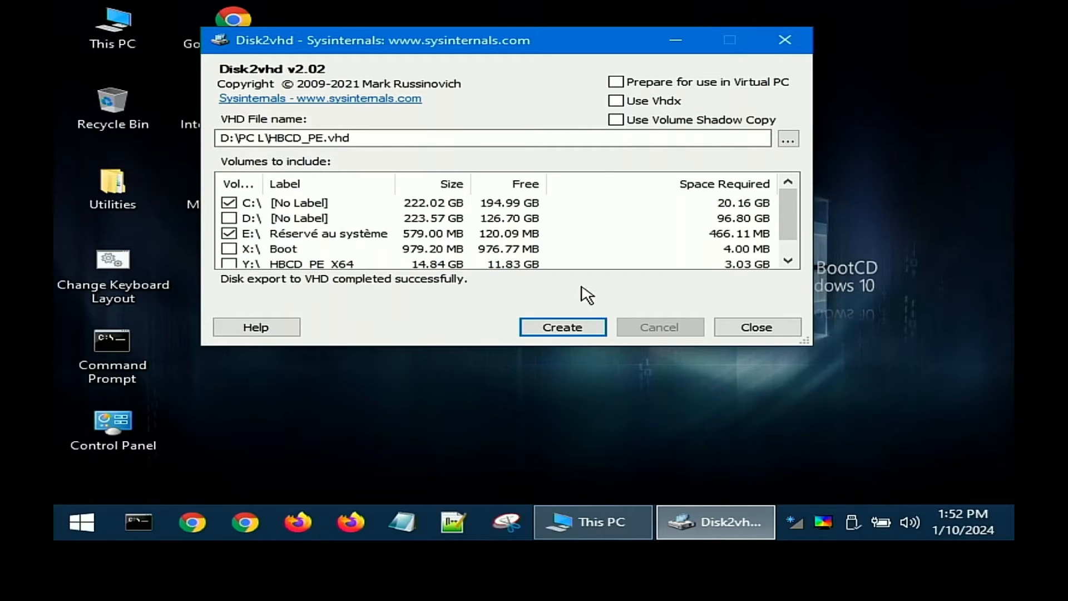
{"action": "left_click", "coordinate": [767, 331]}
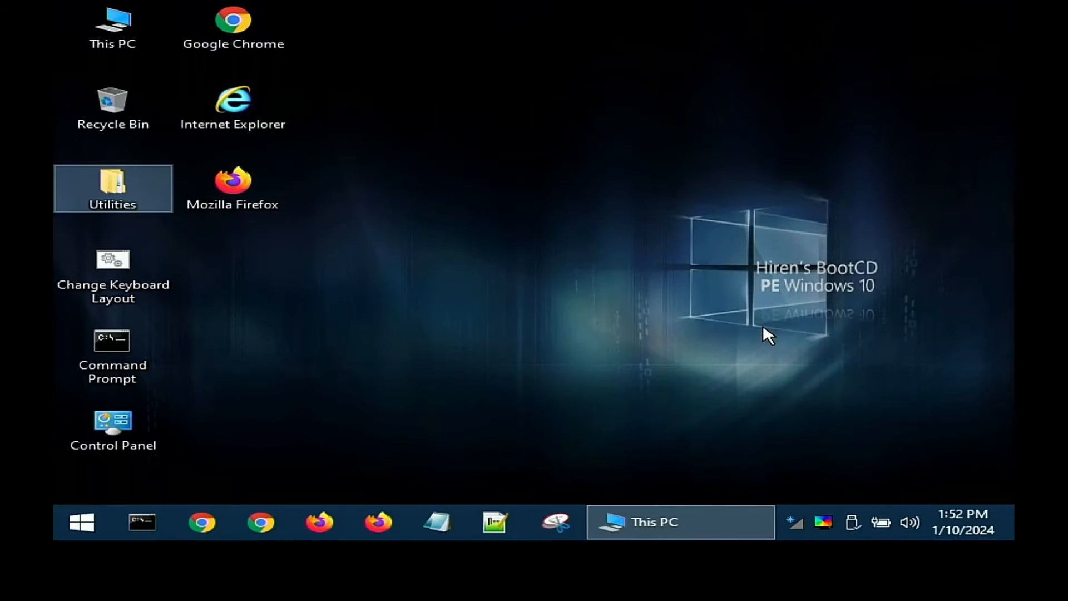
Open the PC L folder on Local Disk (D:) to check the exported VHD file.
{"action": "double_click", "coordinate": [131, 193]}
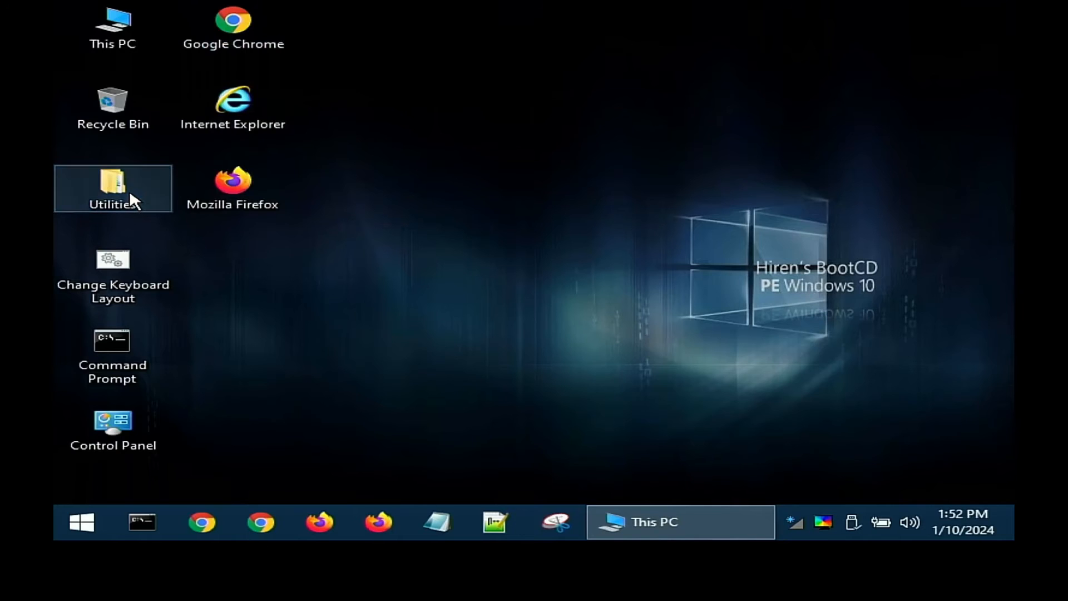
{"action": "scroll", "coordinate": [145, 228], "scroll_direction": "up", "scroll_amount": 2}
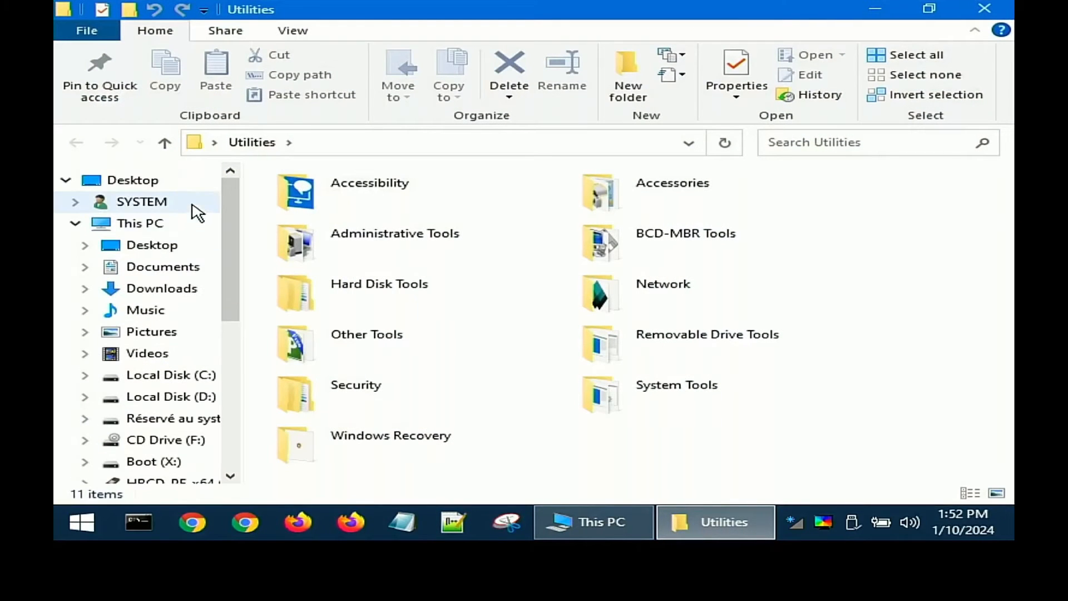
{"action": "left_click", "coordinate": [123, 225]}
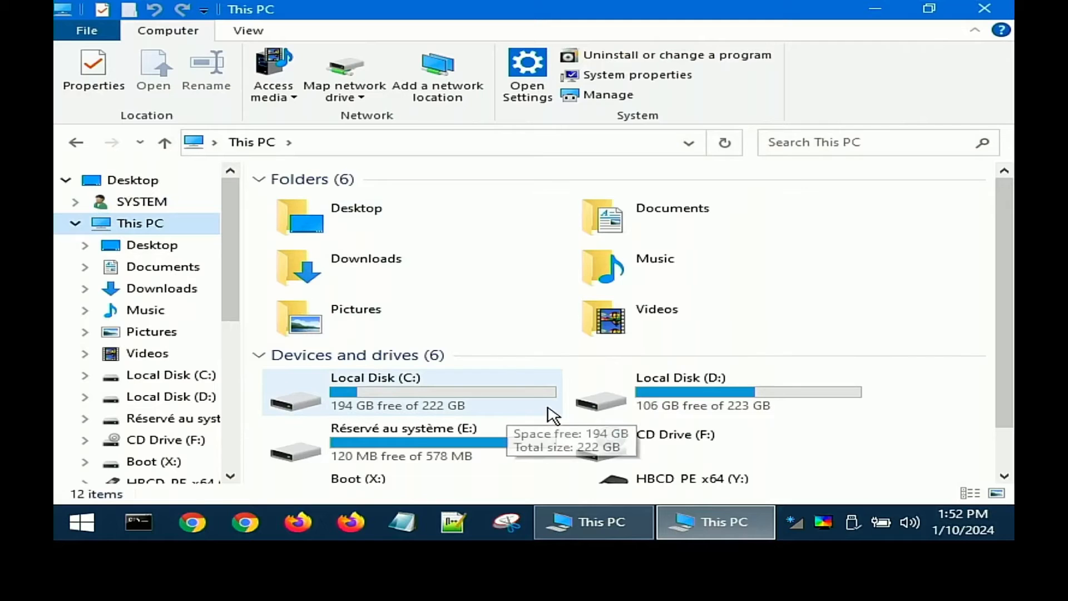
{"action": "double_click", "coordinate": [617, 409]}
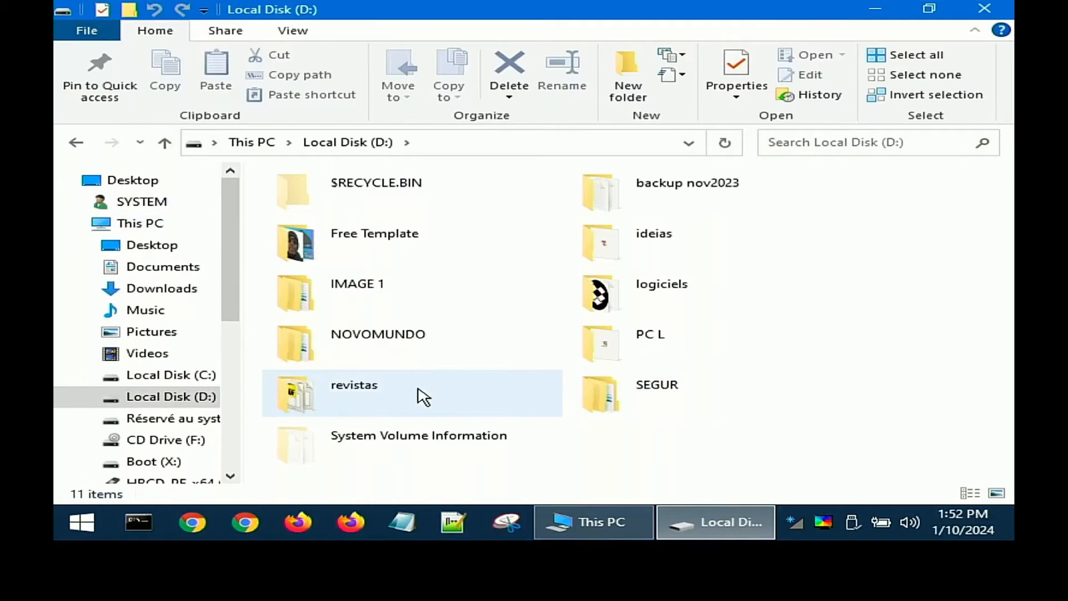
{"action": "double_click", "coordinate": [616, 349]}
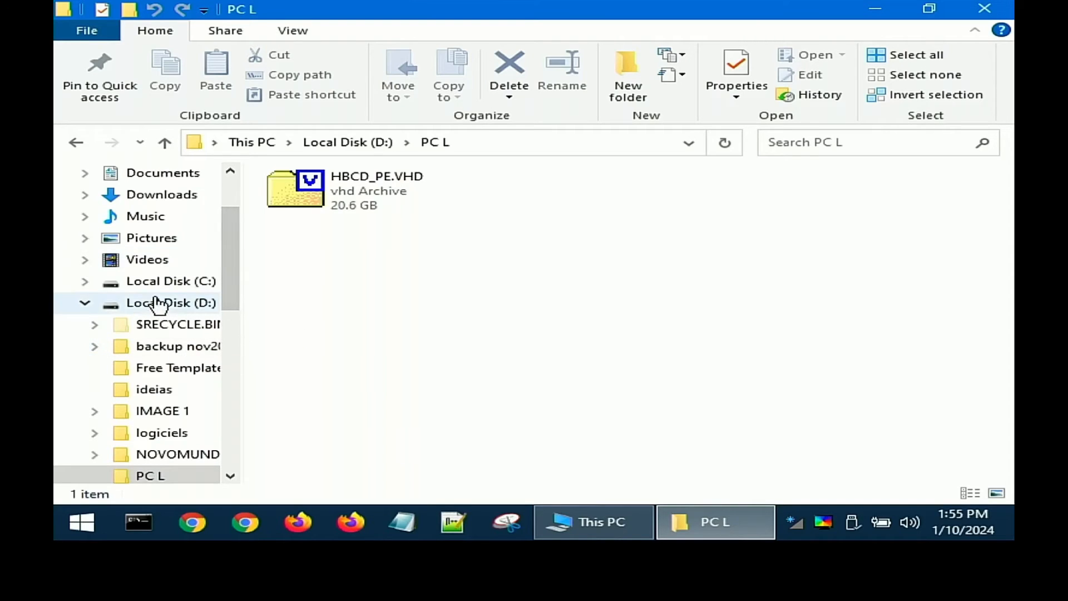
Return to This PC and open the HBCD_PE_x64 (Y:) drive.
{"action": "left_click", "coordinate": [230, 168]}
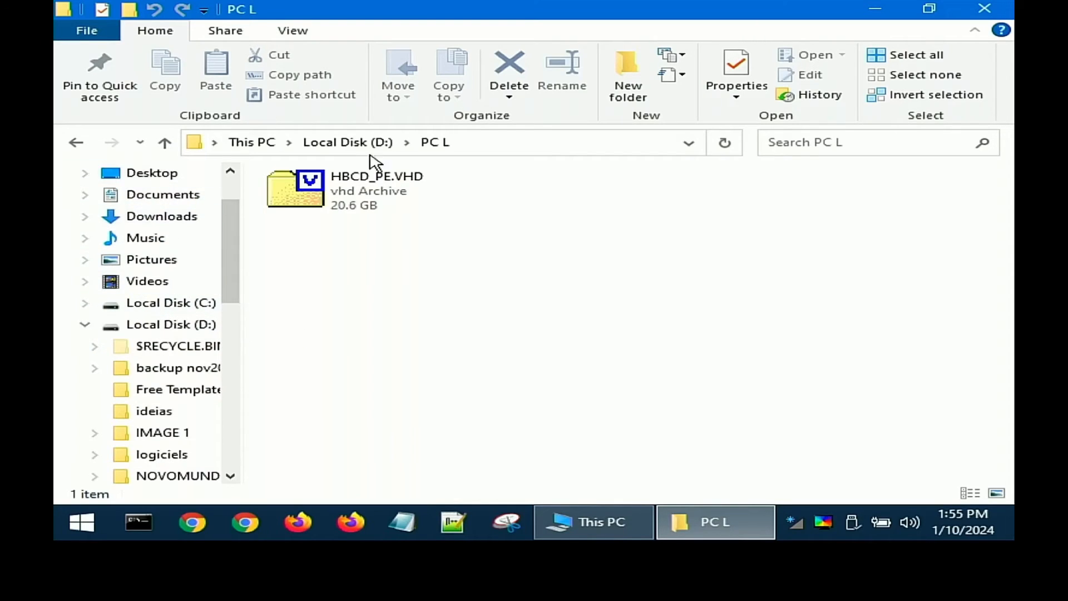
{"action": "left_click", "coordinate": [233, 142]}
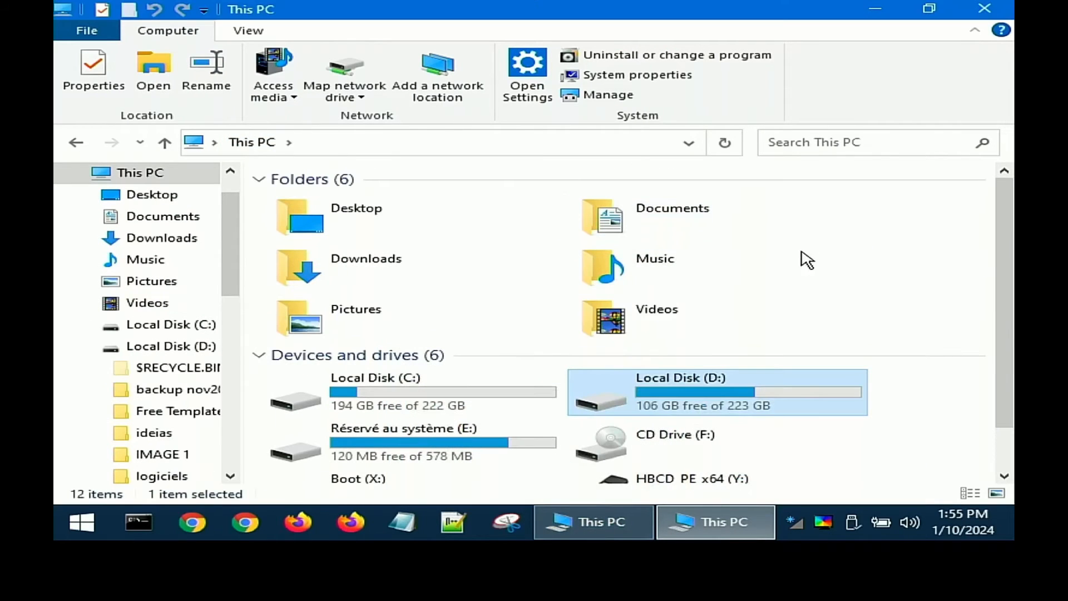
{"action": "left_click", "coordinate": [708, 482]}
{"action": "left_click", "coordinate": [706, 483]}
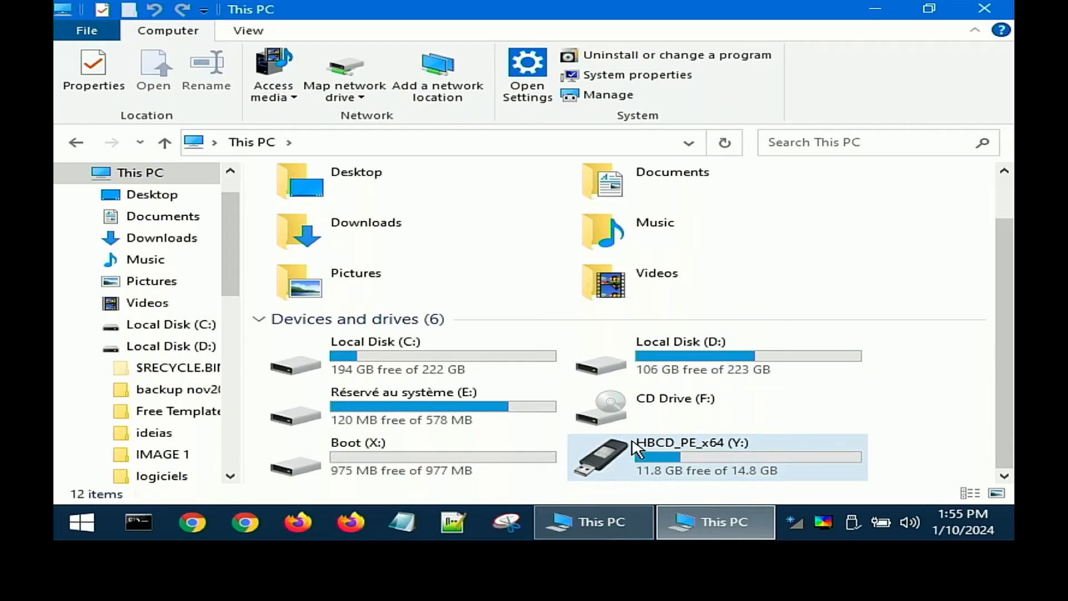
{"action": "double_click", "coordinate": [606, 452]}
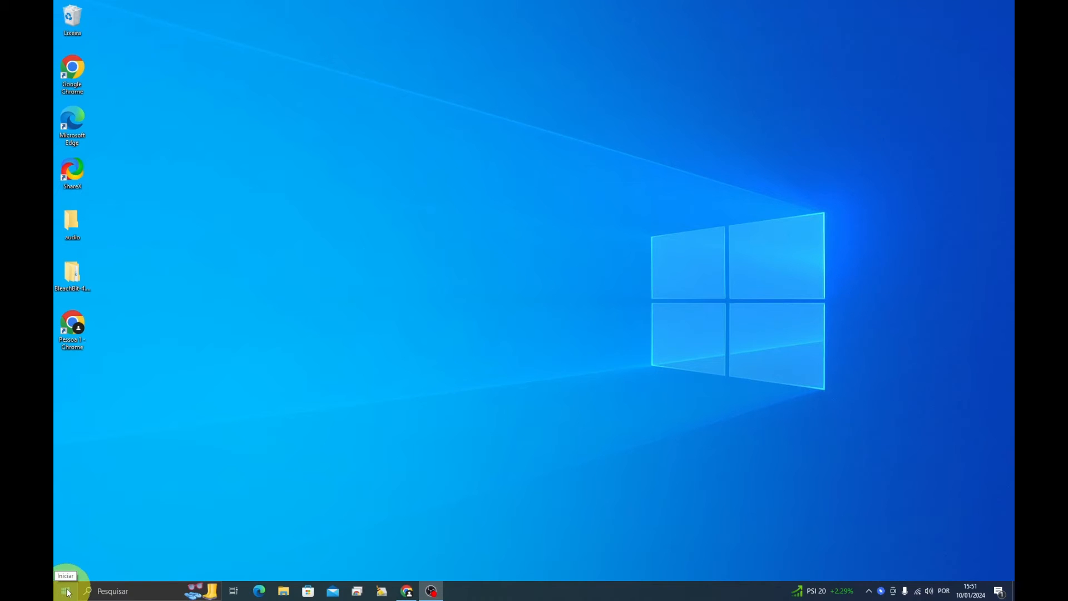
Open Oracle VM VirtualBox on the host PC and start a new virtual machine named portatil.
{"action": "left_click", "coordinate": [117, 590]}
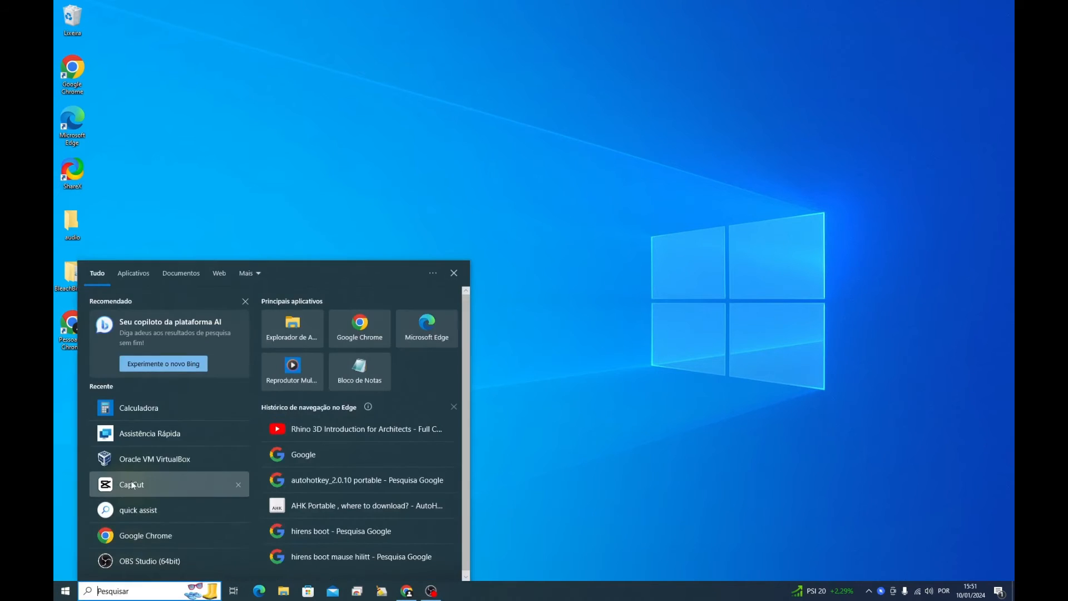
{"action": "left_click", "coordinate": [148, 452]}
{"action": "left_click", "coordinate": [672, 361]}
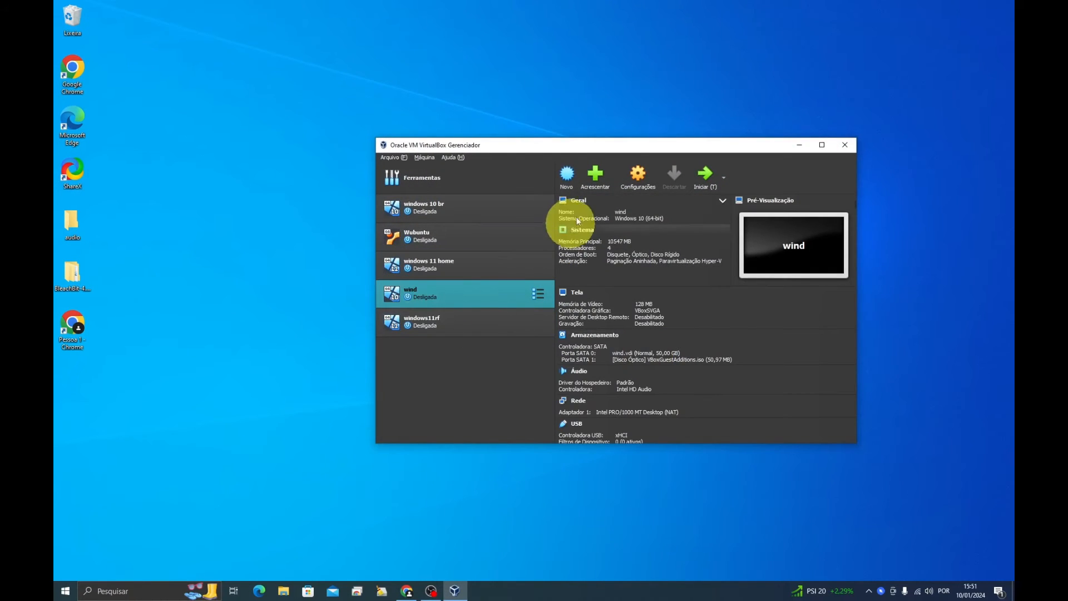
{"action": "left_click", "coordinate": [567, 175]}
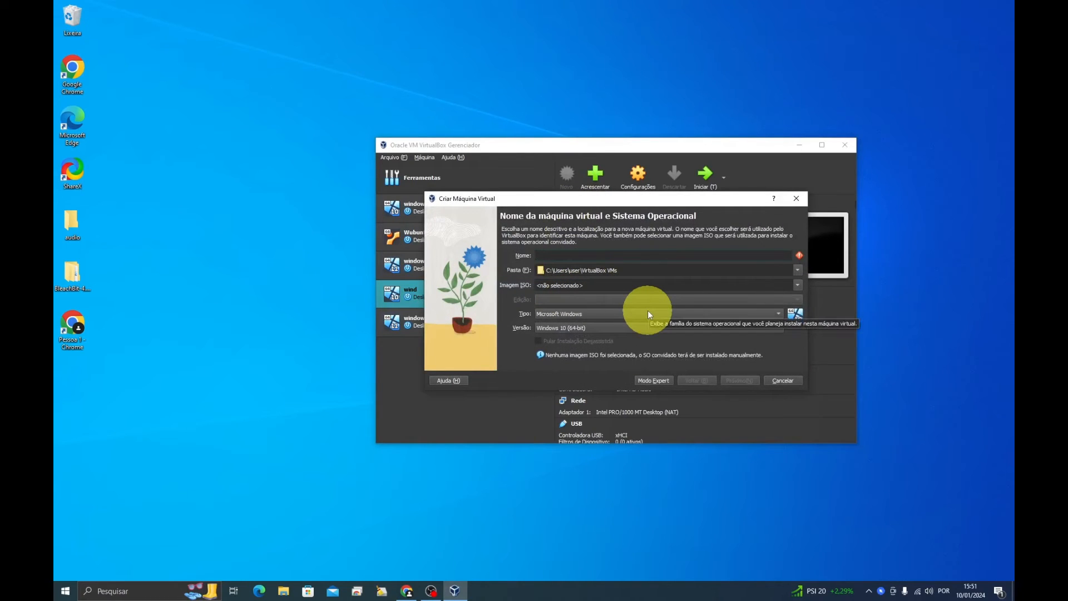
{"action": "type", "text": "porta"}
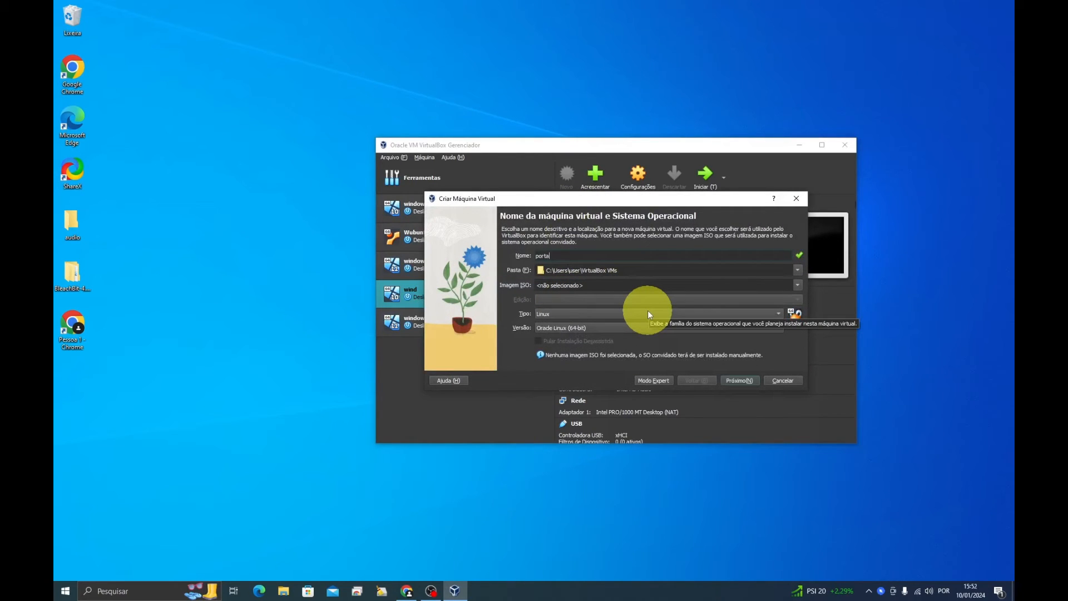
{"action": "type", "text": "ti"}
Set the virtual machine's storage folder to the vhd folder inside Documents.
{"action": "left_click", "coordinate": [799, 270]}
{"action": "left_click", "coordinate": [612, 298]}
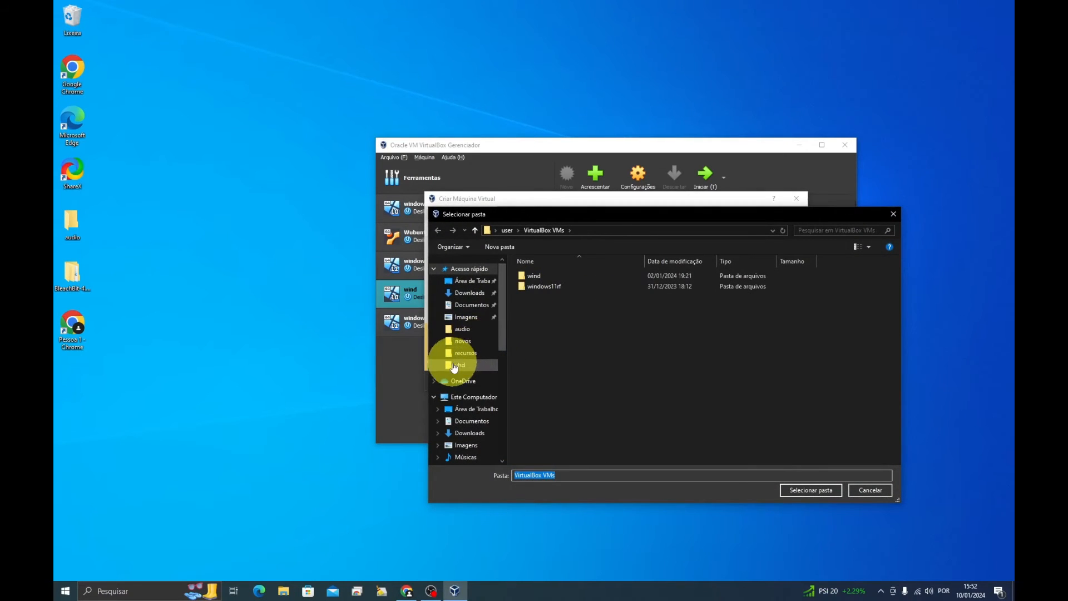
{"action": "left_click", "coordinate": [467, 305]}
{"action": "double_click", "coordinate": [534, 317]}
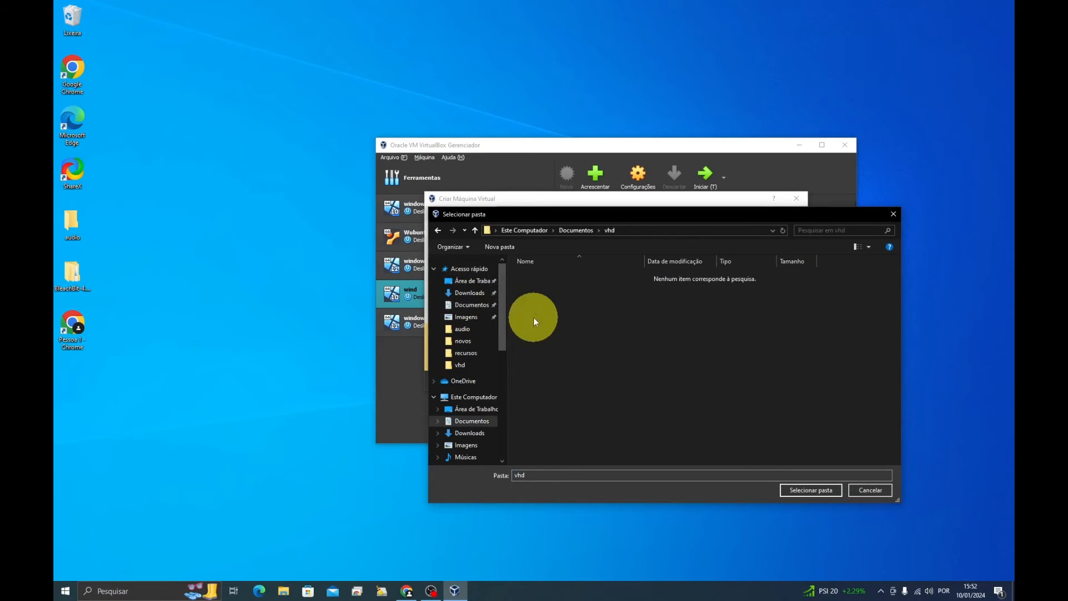
{"action": "left_click", "coordinate": [819, 490]}
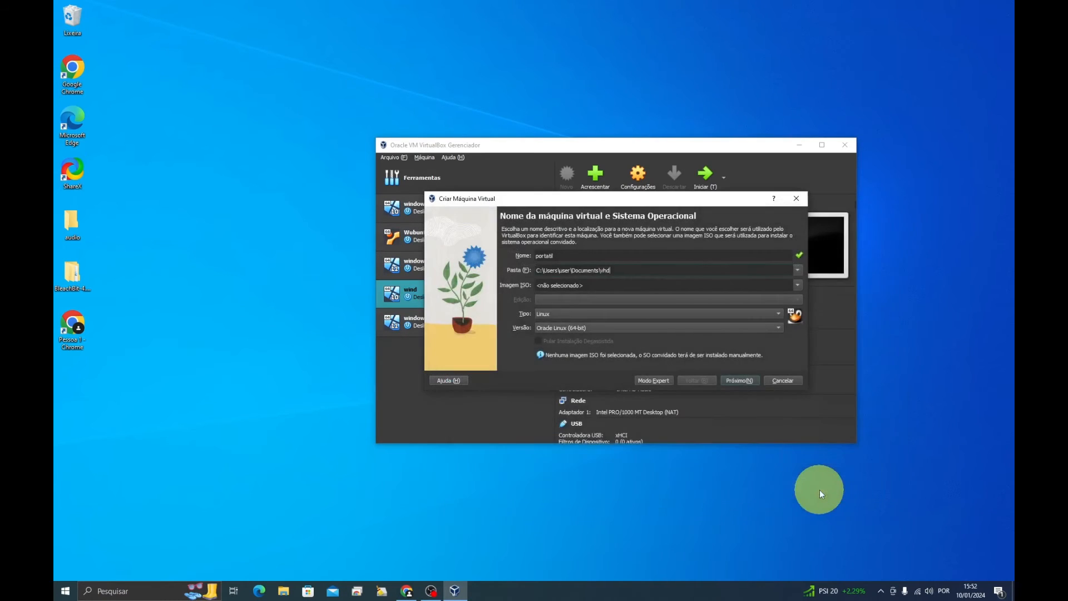
Set the guest system type to Microsoft Windows, version Windows 10 (64-bit), and continue to the hardware settings.
{"action": "left_click", "coordinate": [694, 315]}
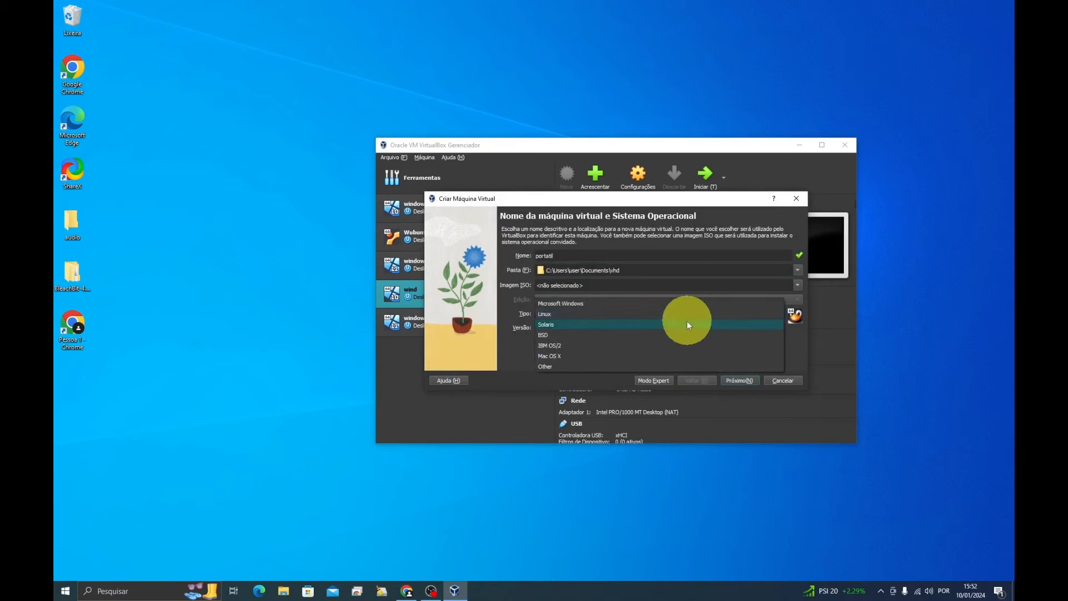
{"action": "left_click", "coordinate": [637, 305]}
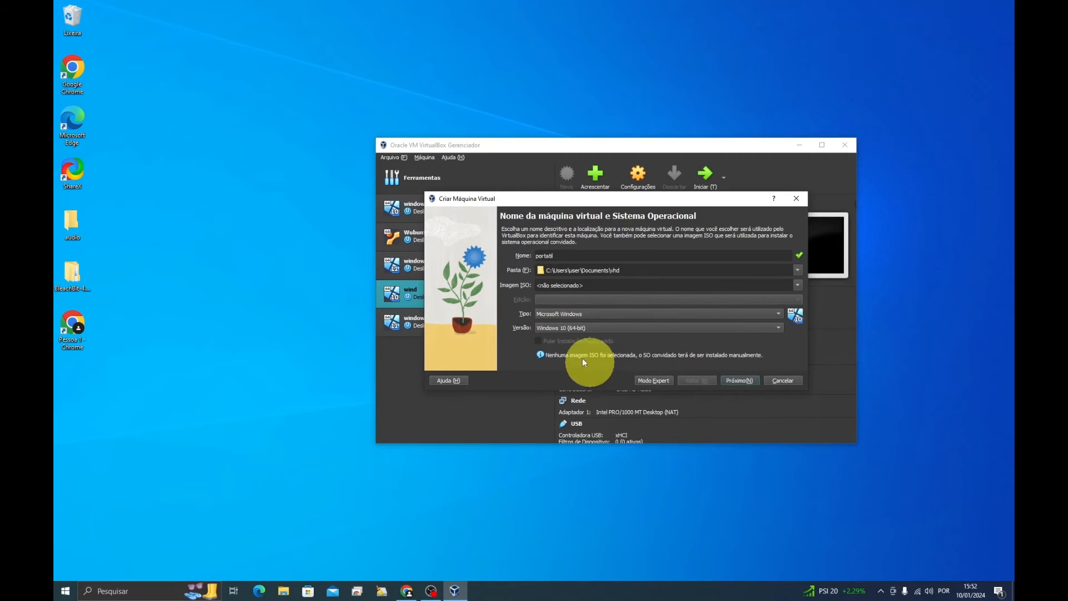
{"action": "left_click", "coordinate": [740, 380]}
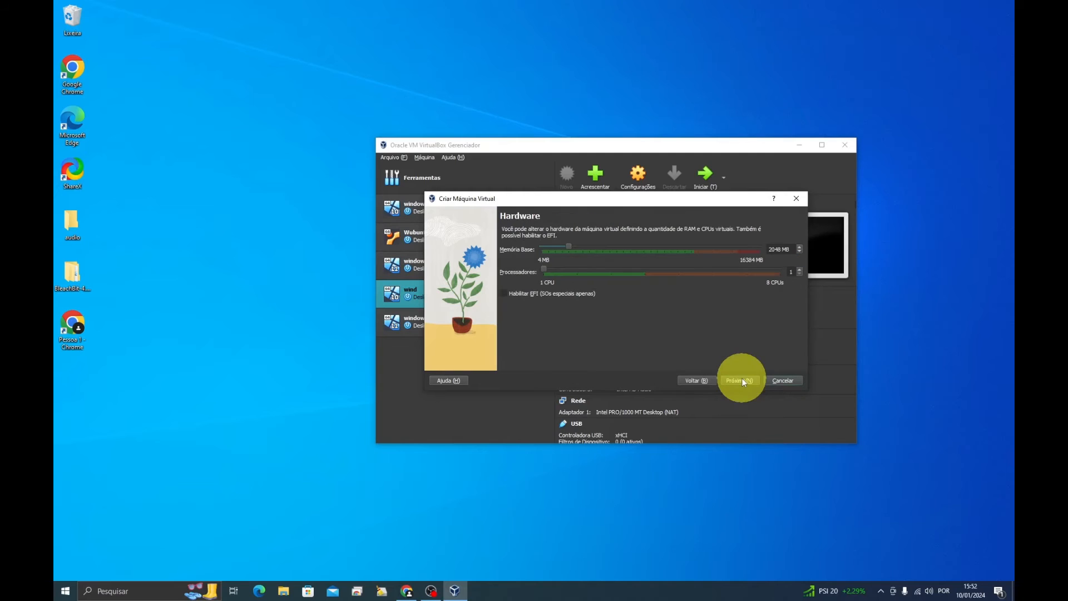
Give the virtual machine 10849 MB of base memory and 4 processors, and continue to the virtual hard disk settings.
{"action": "left_click_drag", "start_coordinate": [570, 245], "coordinate": [688, 259]}
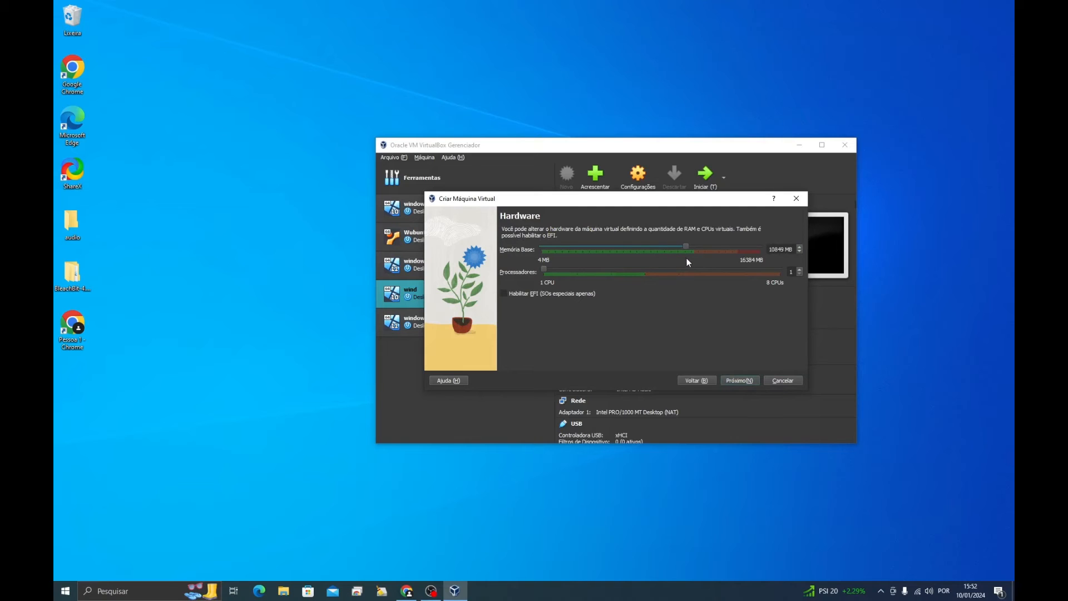
{"action": "left_click", "coordinate": [564, 267]}
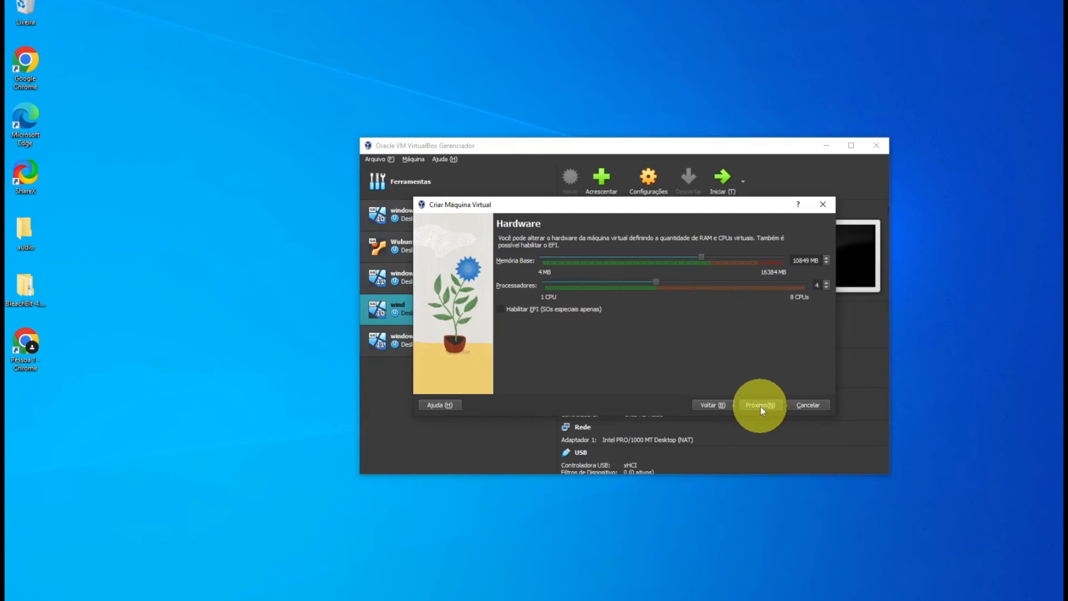
{"action": "left_click", "coordinate": [760, 405]}
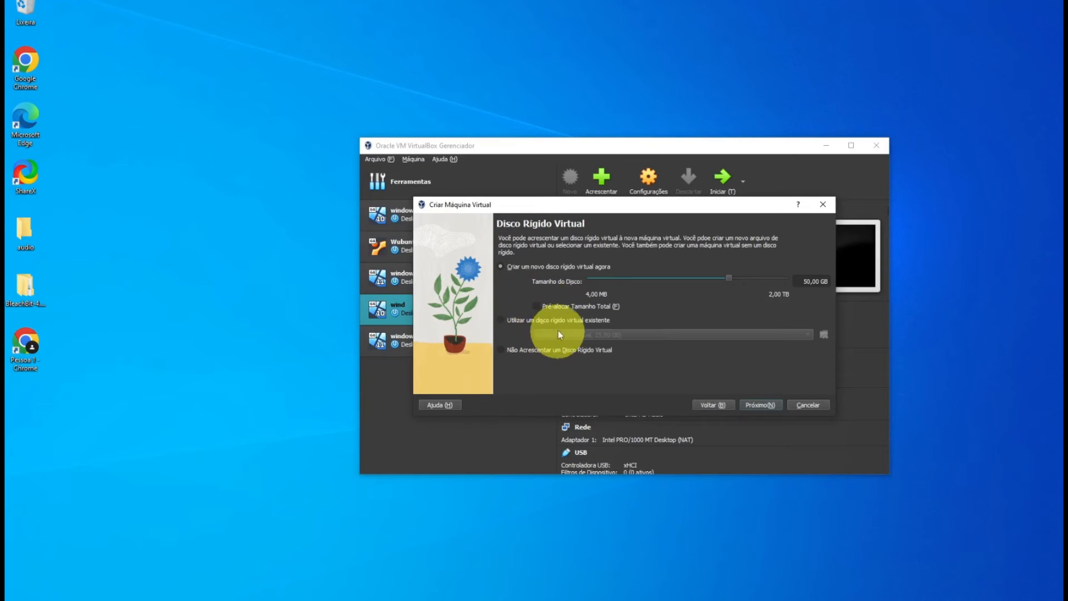
Choose to use an existing virtual hard disk and browse to the PC L folder on Disco Local (J:) to add one.
{"action": "left_click", "coordinate": [503, 321]}
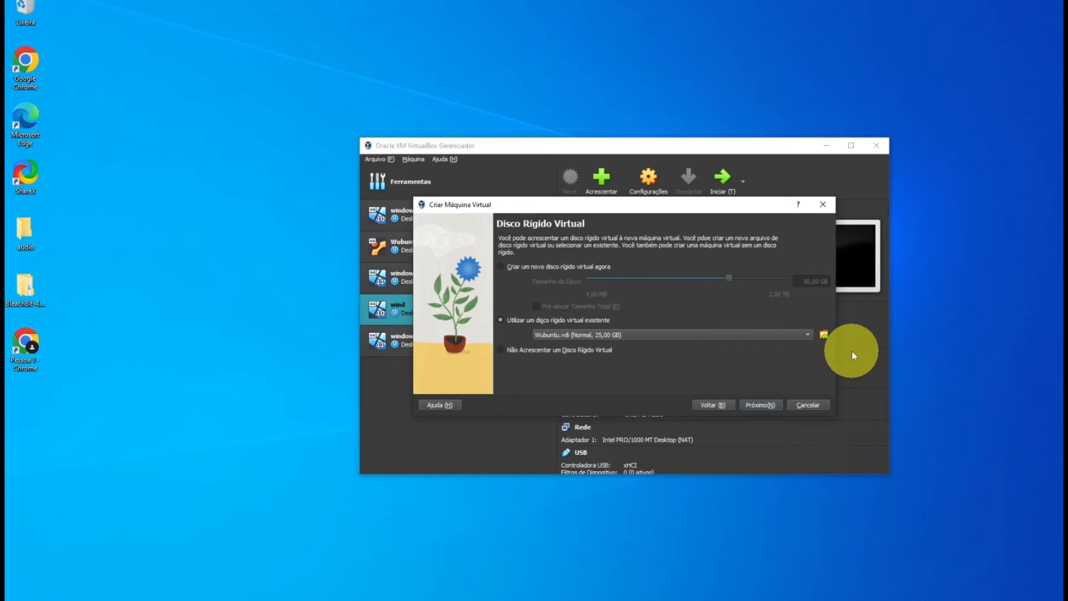
{"action": "left_click", "coordinate": [825, 335]}
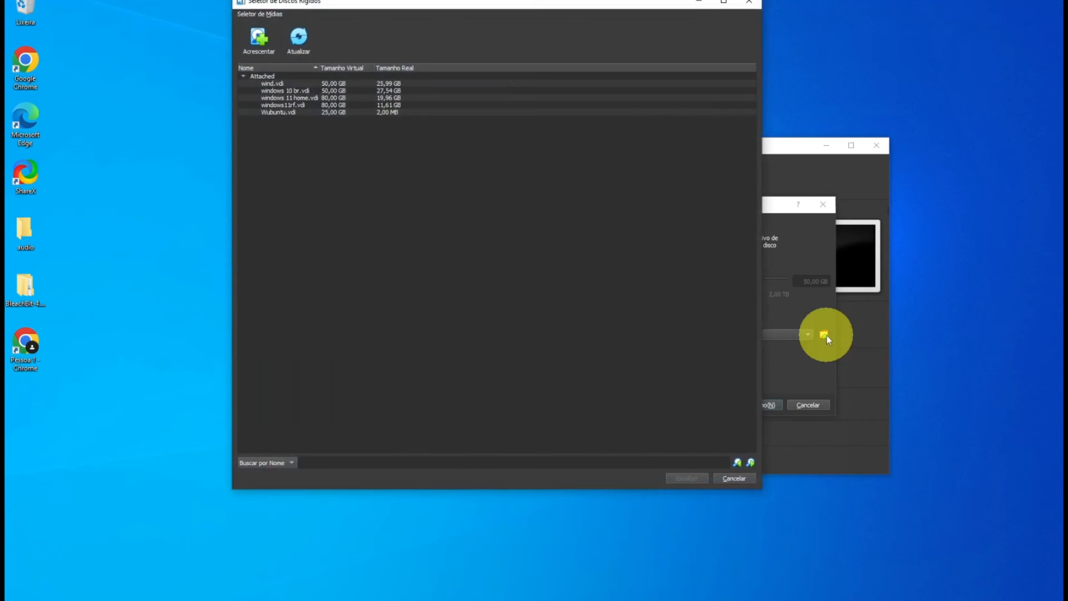
{"action": "left_click", "coordinate": [260, 44]}
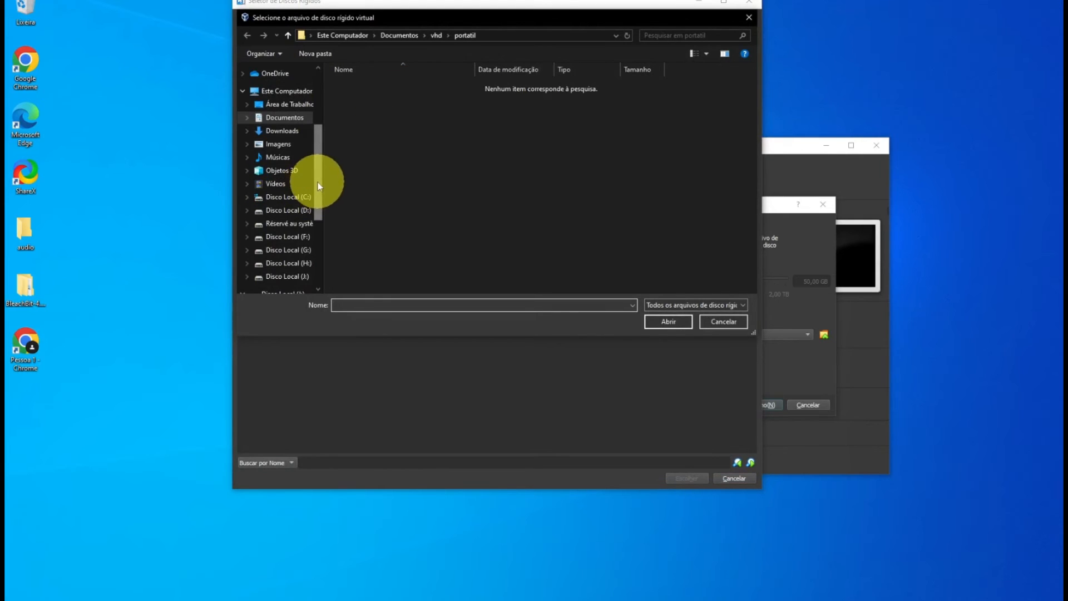
{"action": "left_click_drag", "start_coordinate": [317, 180], "coordinate": [325, 245]}
{"action": "left_click", "coordinate": [290, 129]}
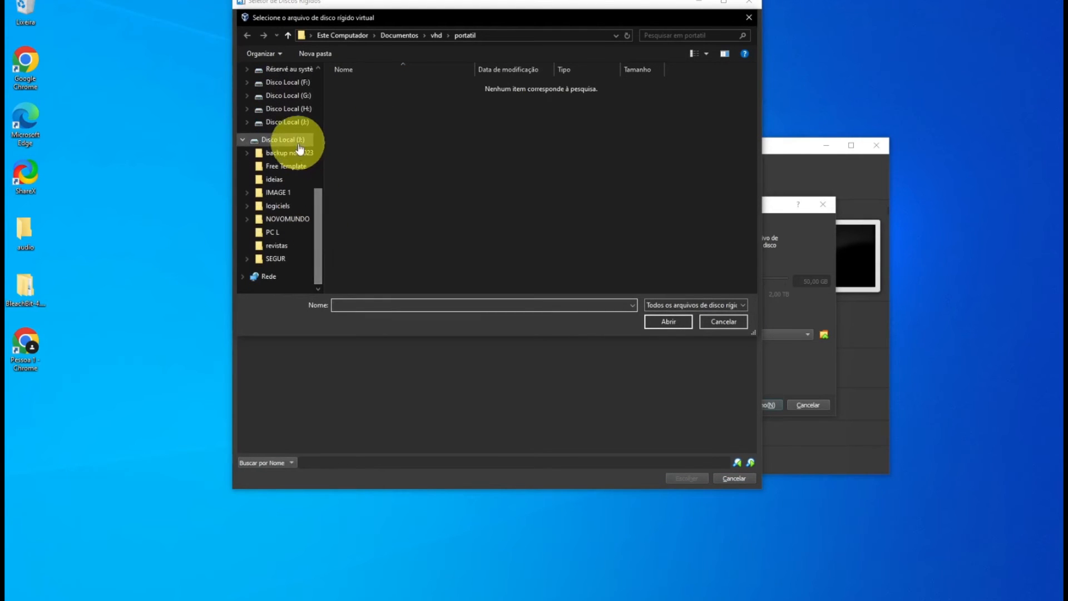
{"action": "scroll", "coordinate": [289, 128], "scroll_direction": "up", "scroll_amount": 2}
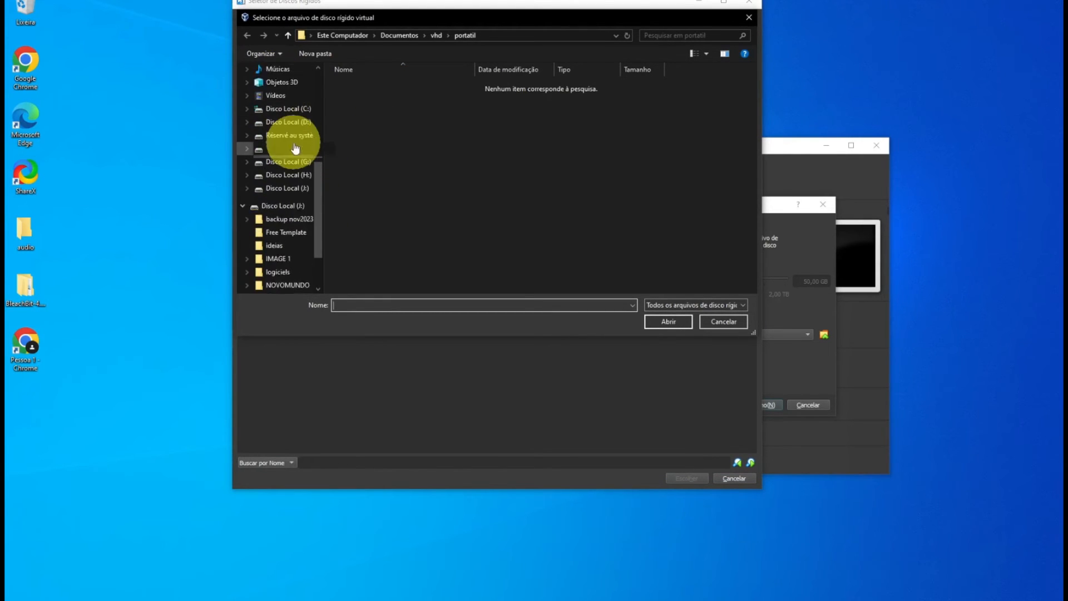
{"action": "scroll", "coordinate": [287, 138], "scroll_direction": "up", "scroll_amount": 2}
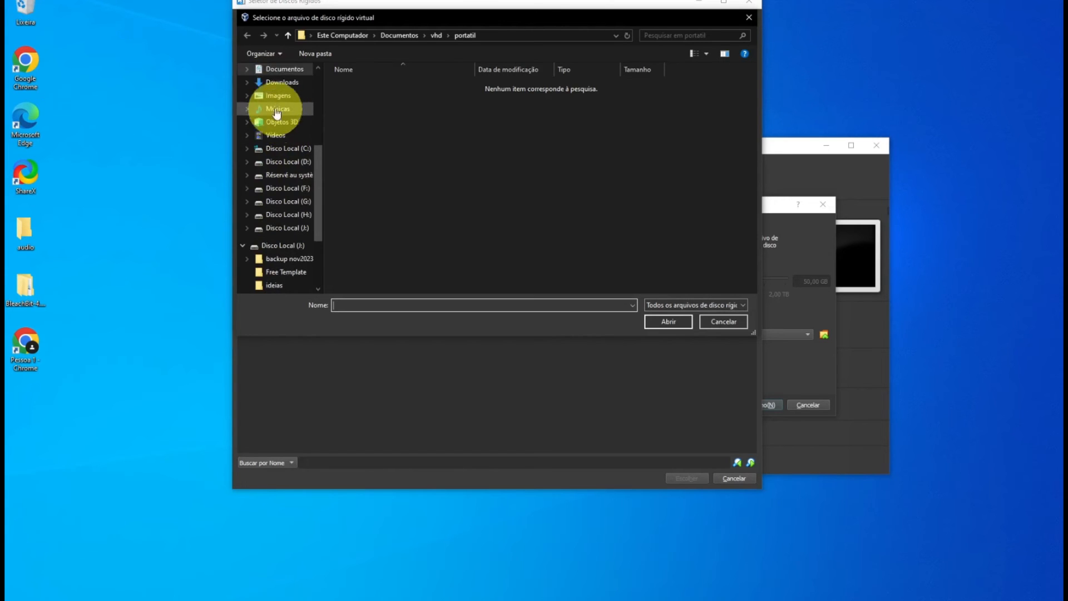
{"action": "left_click", "coordinate": [279, 90]}
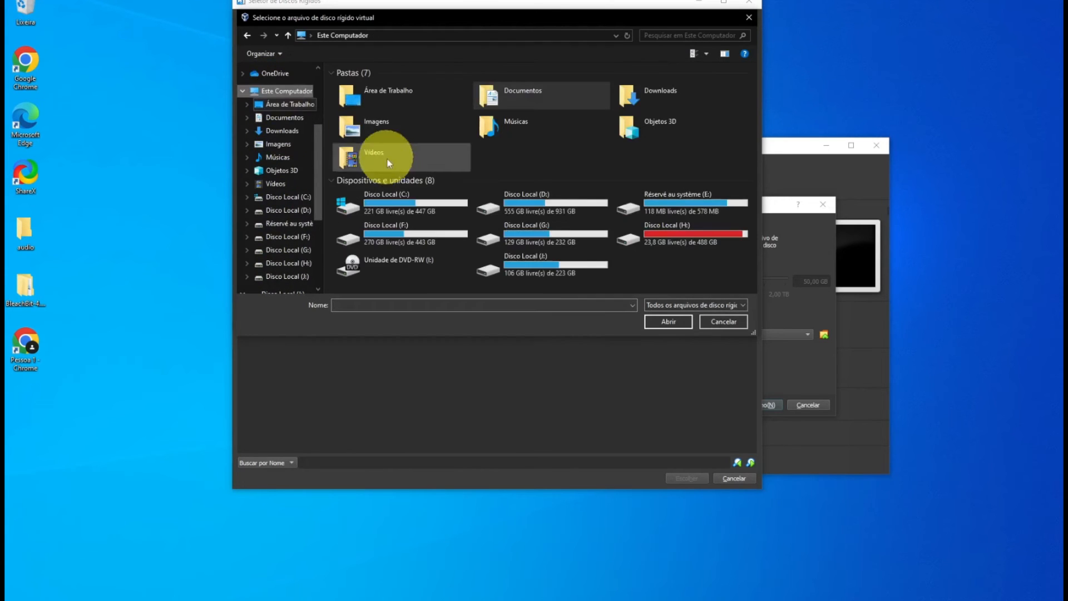
{"action": "double_click", "coordinate": [512, 278]}
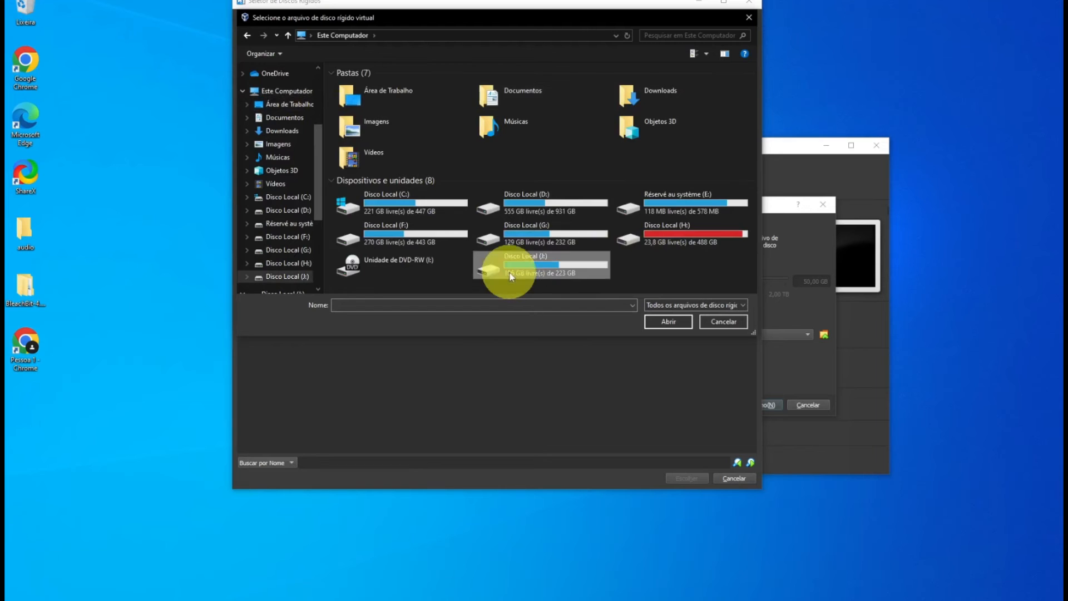
{"action": "double_click", "coordinate": [351, 156]}
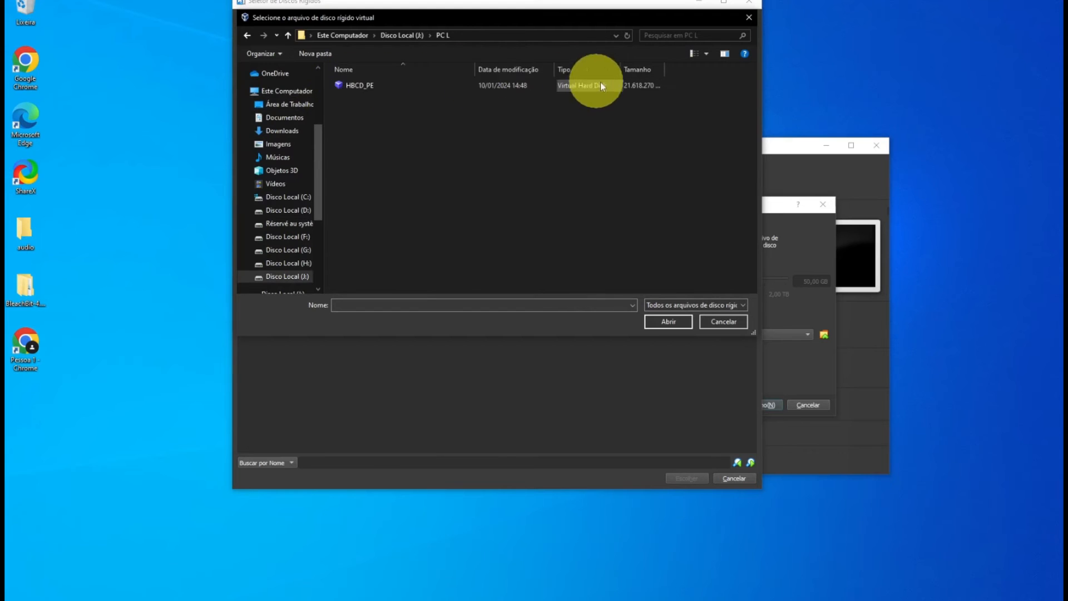
Add the HBCD_PE virtual disk file, choose it as the machine's hard disk, and continue to the summary.
{"action": "left_click", "coordinate": [363, 85]}
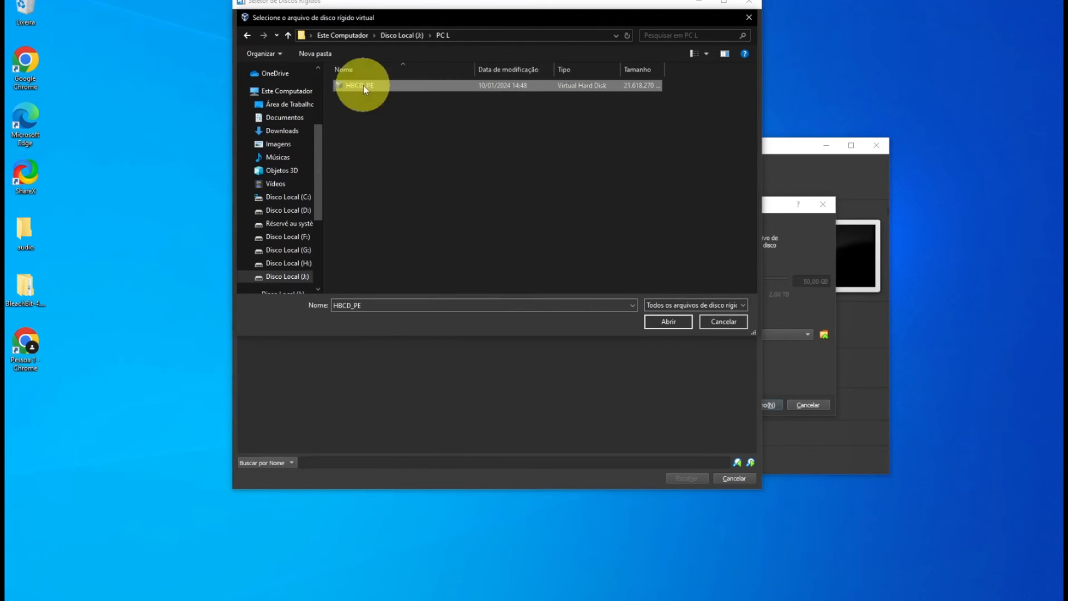
{"action": "left_click", "coordinate": [670, 322]}
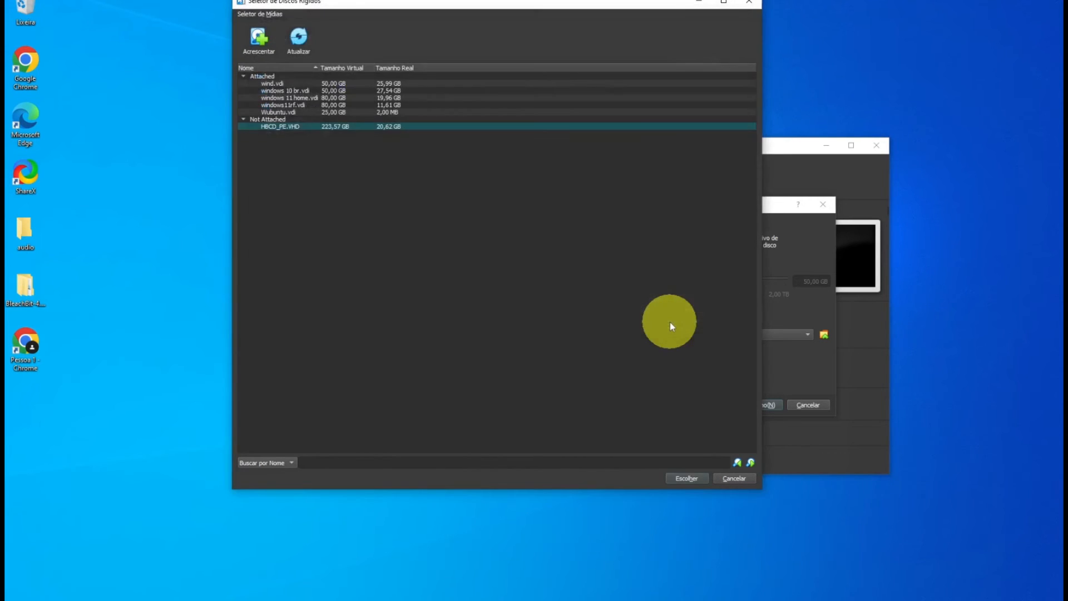
{"action": "left_click", "coordinate": [688, 480]}
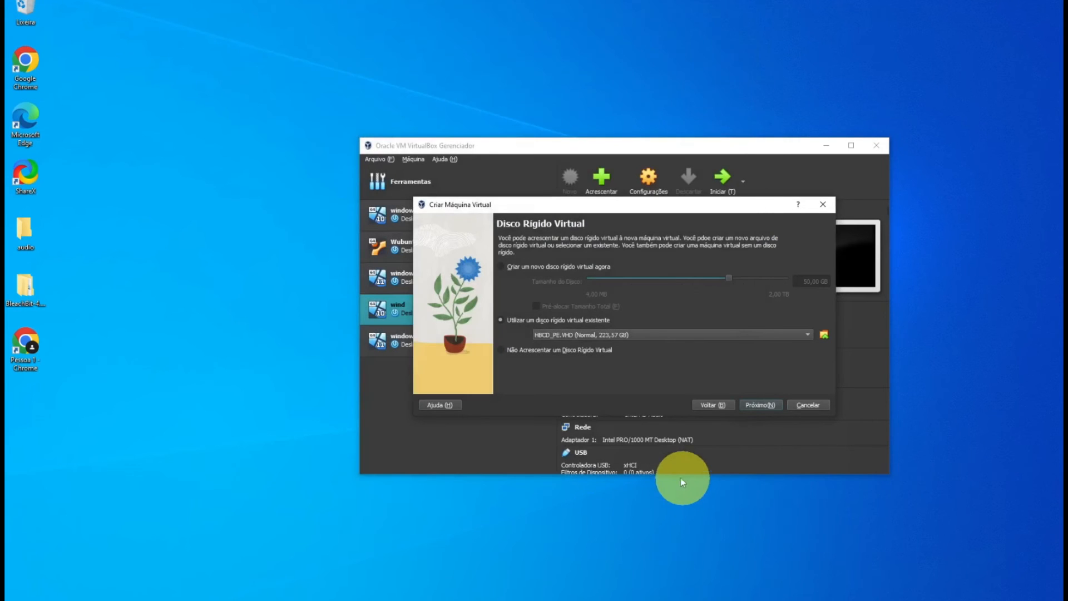
{"action": "left_click", "coordinate": [760, 408]}
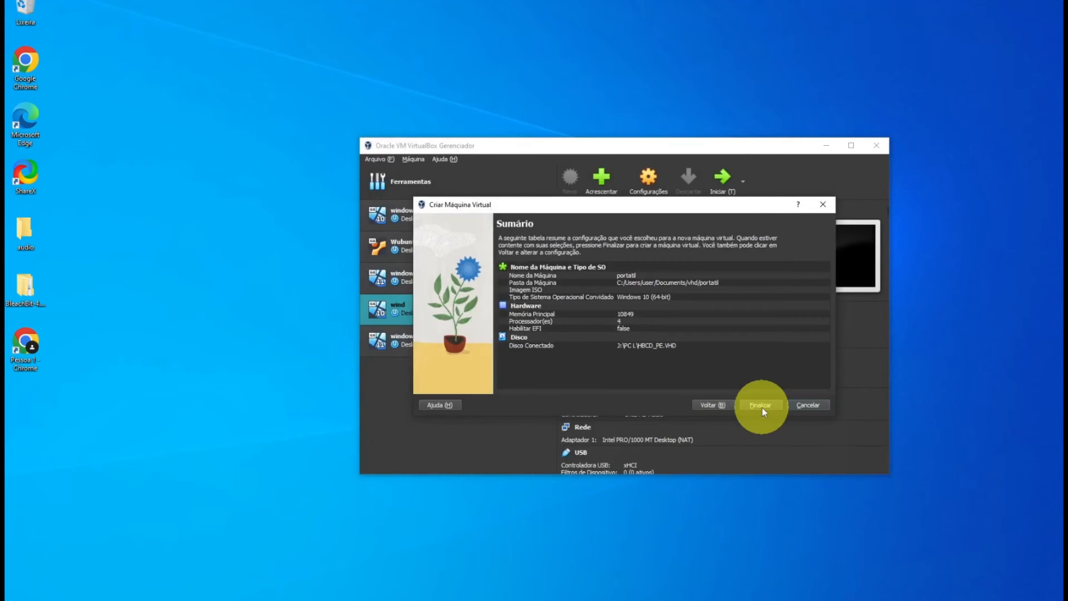
Finish creating the portatil virtual machine, start it, and collapse the notification centre in its window.
{"action": "left_click", "coordinate": [761, 410]}
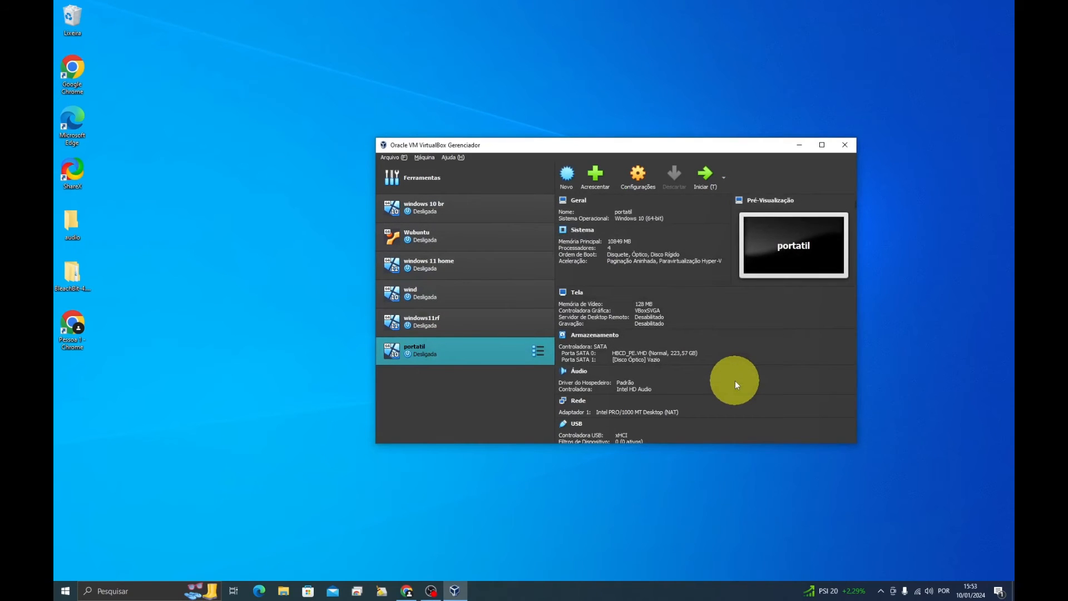
{"action": "left_click", "coordinate": [706, 177]}
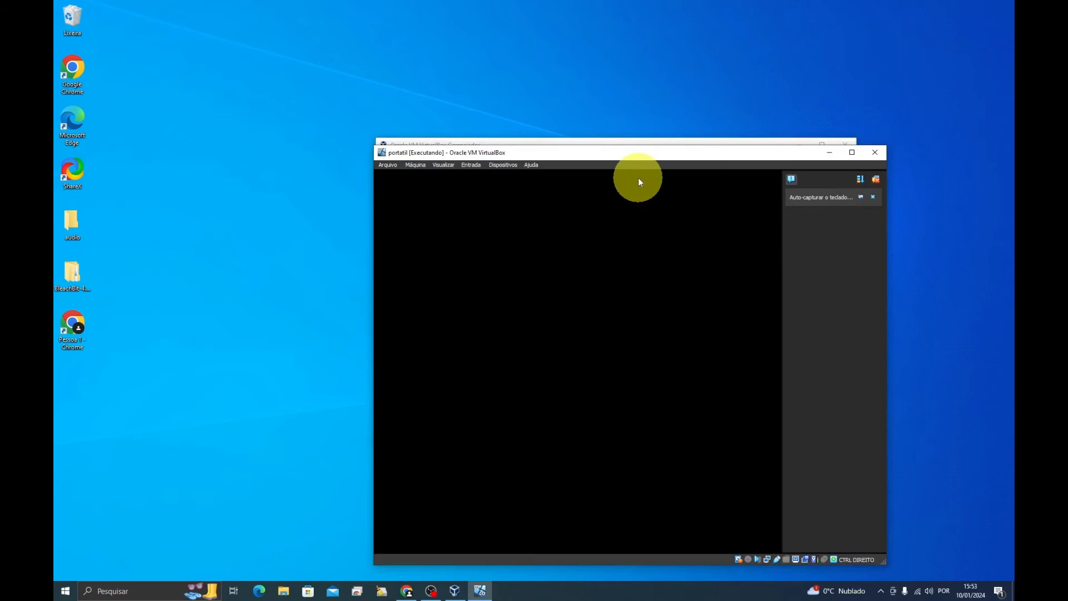
{"action": "left_click", "coordinate": [791, 180]}
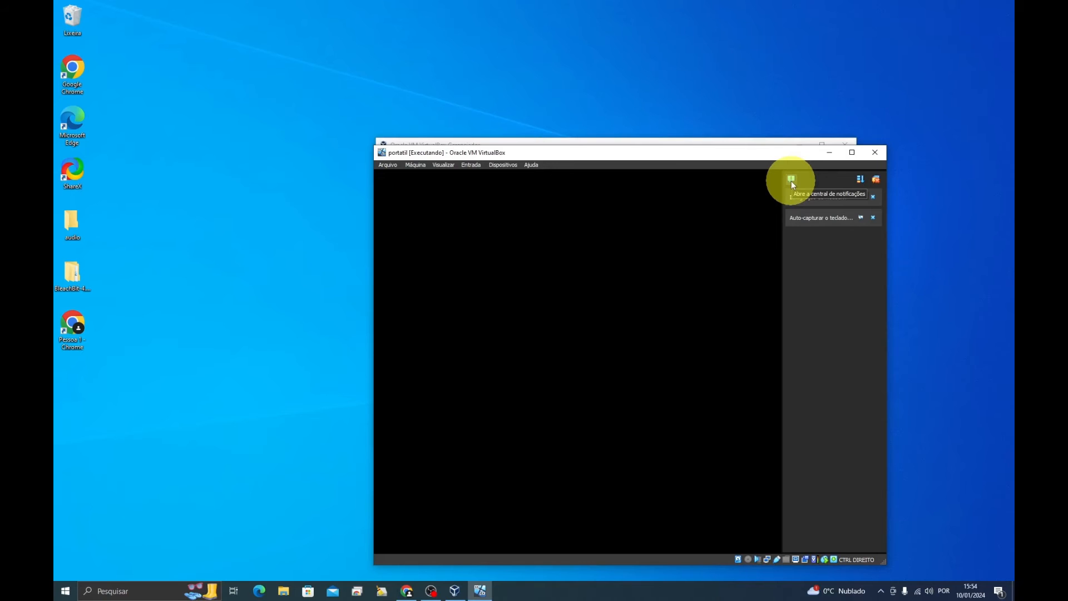
{"action": "left_click", "coordinate": [790, 179]}
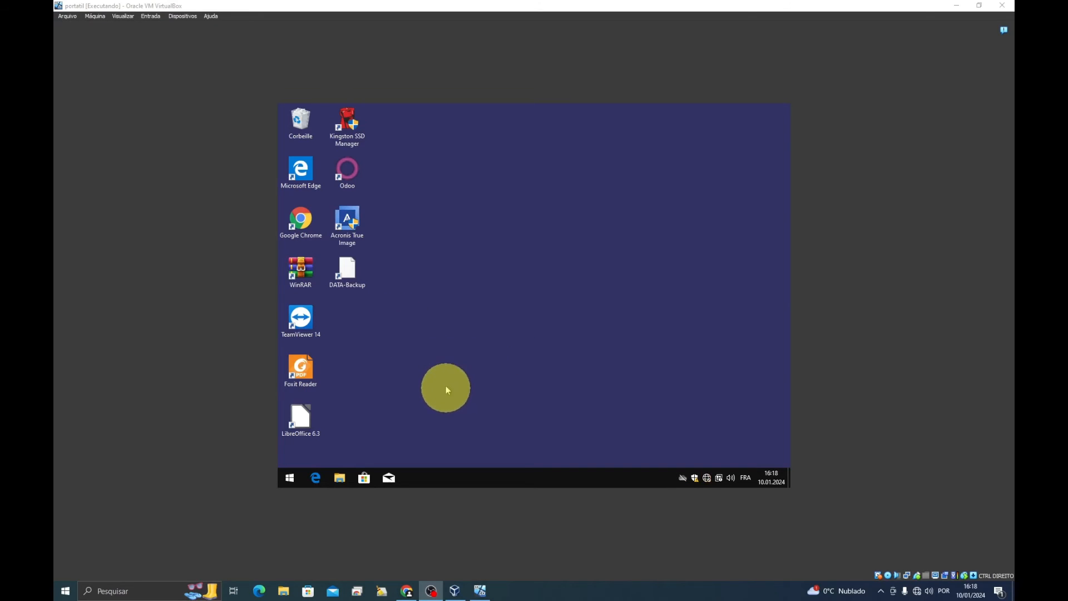
{"action": "left_click", "coordinate": [292, 477]}
{"action": "left_click", "coordinate": [292, 477]}
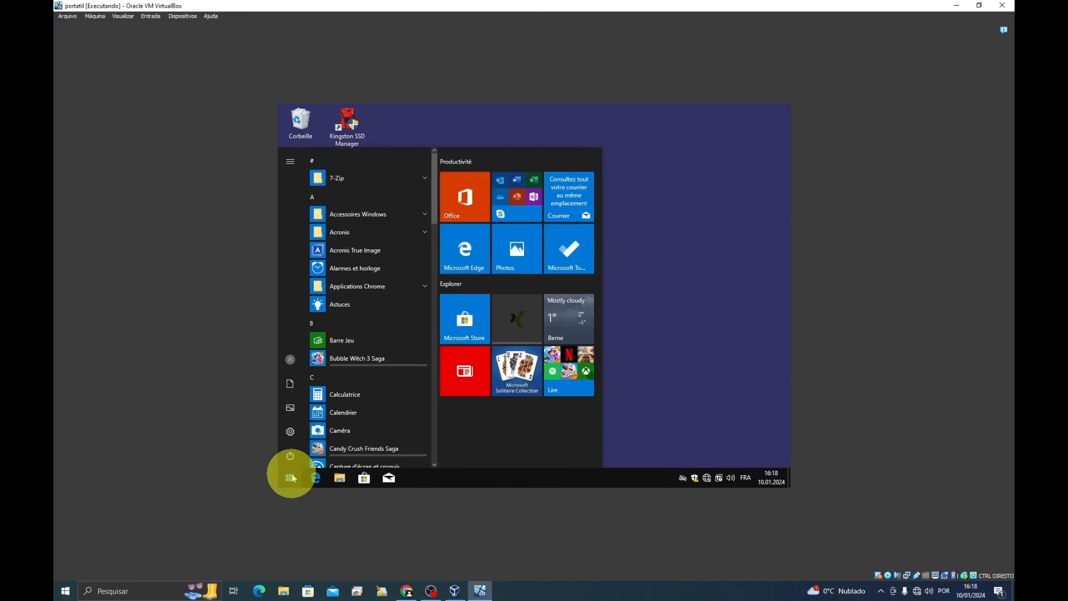
{"action": "left_click", "coordinate": [650, 279]}
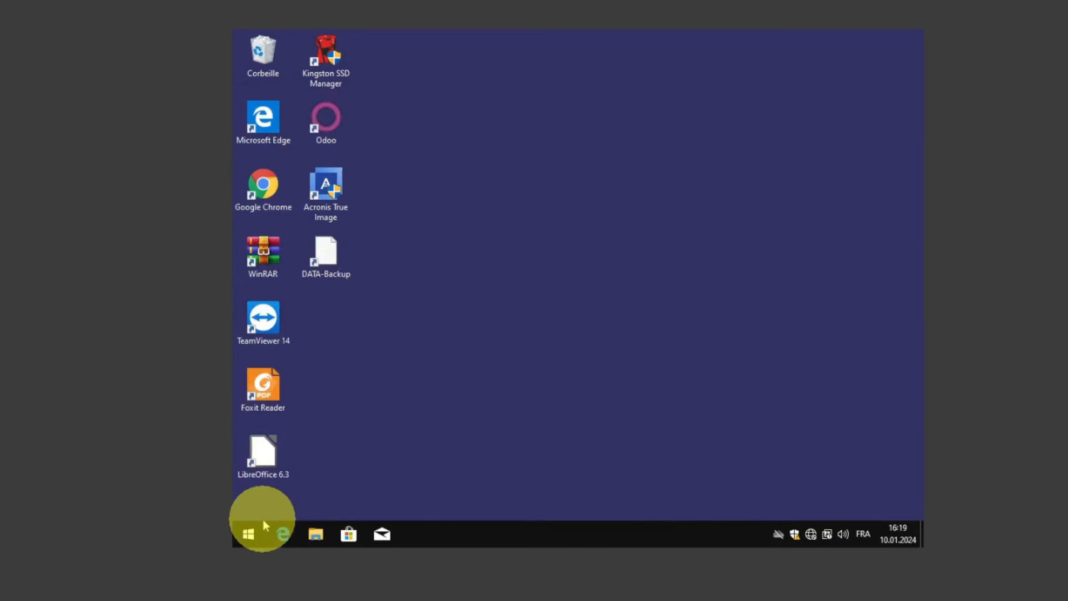
{"action": "left_click", "coordinate": [255, 532]}
{"action": "left_click", "coordinate": [706, 243]}
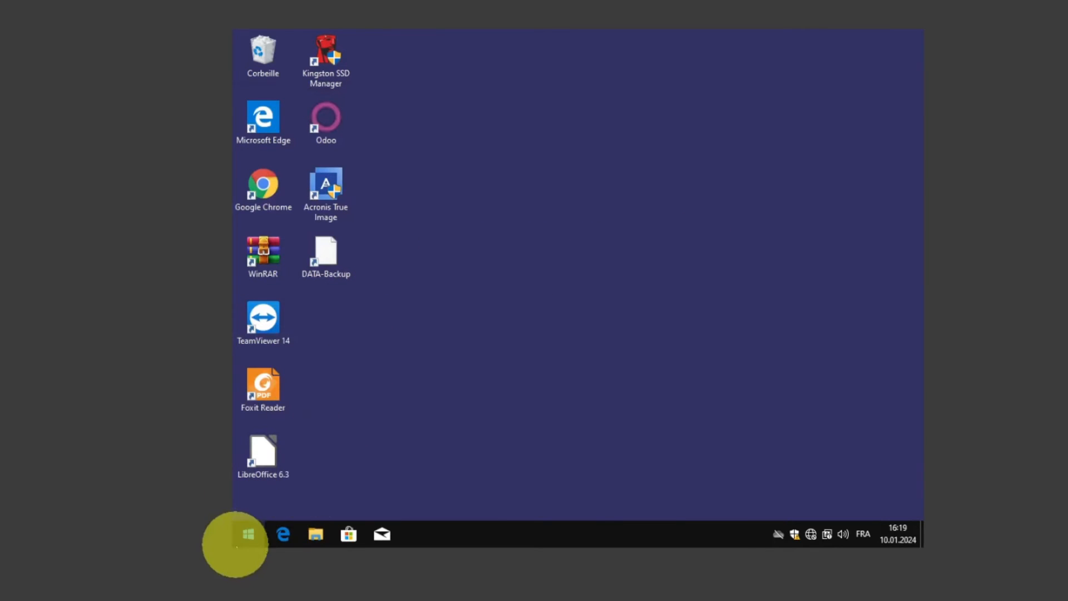
Open the guest's system information and review the device specifications.
{"action": "right_click", "coordinate": [248, 533]}
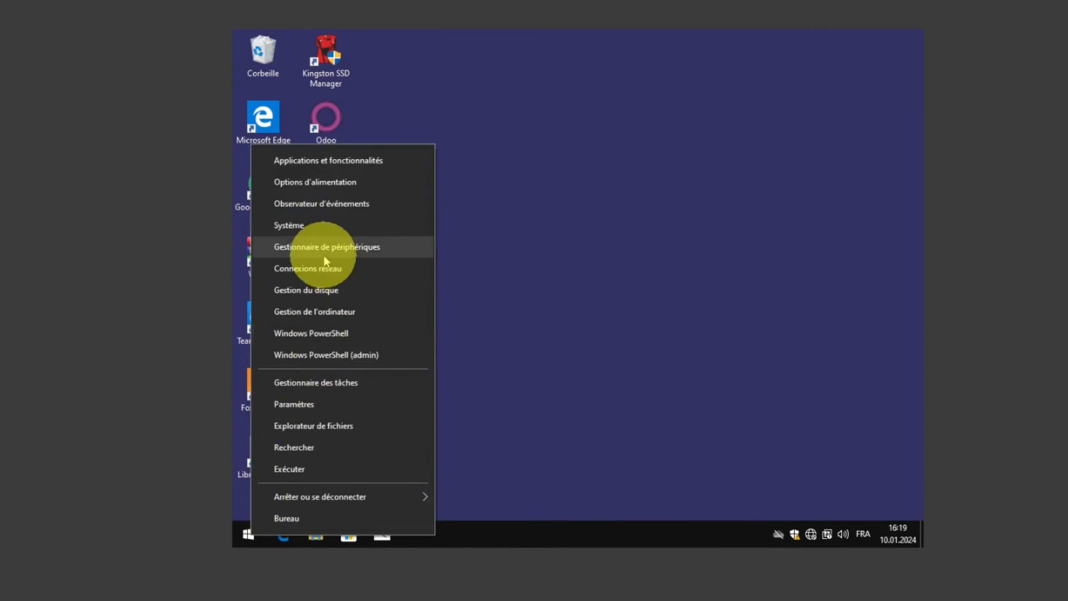
{"action": "left_click", "coordinate": [302, 225]}
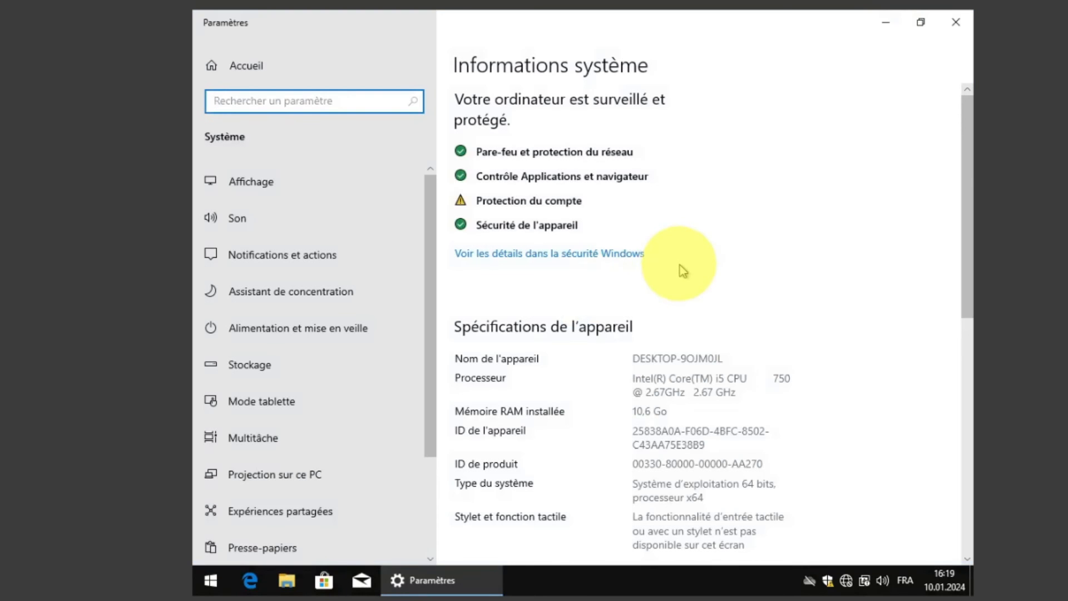
{"action": "scroll", "coordinate": [807, 380], "scroll_direction": "down", "scroll_amount": 5}
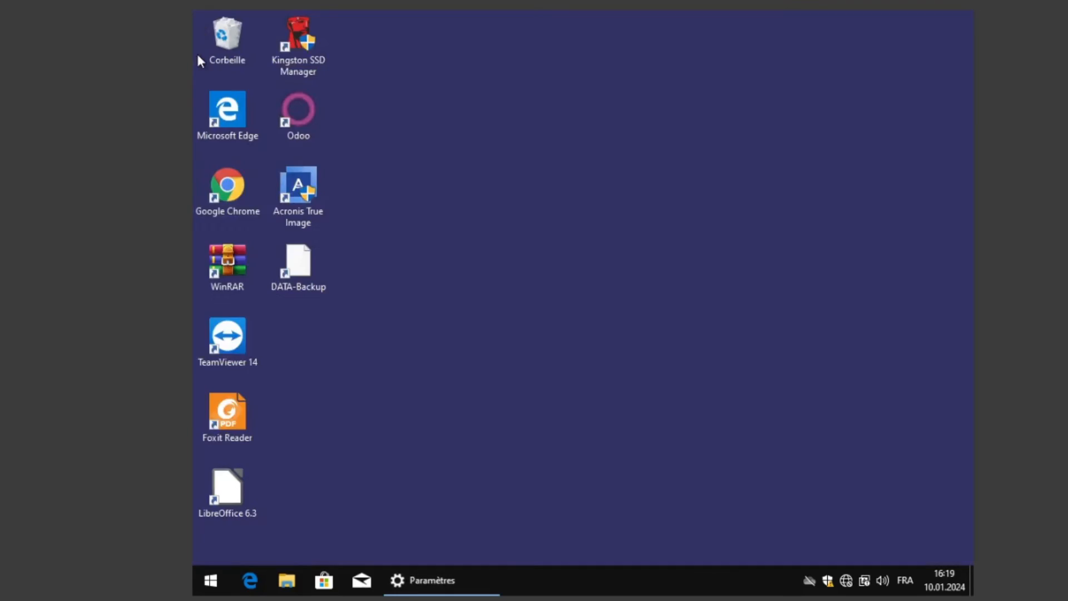
{"action": "left_click", "coordinate": [151, 16]}
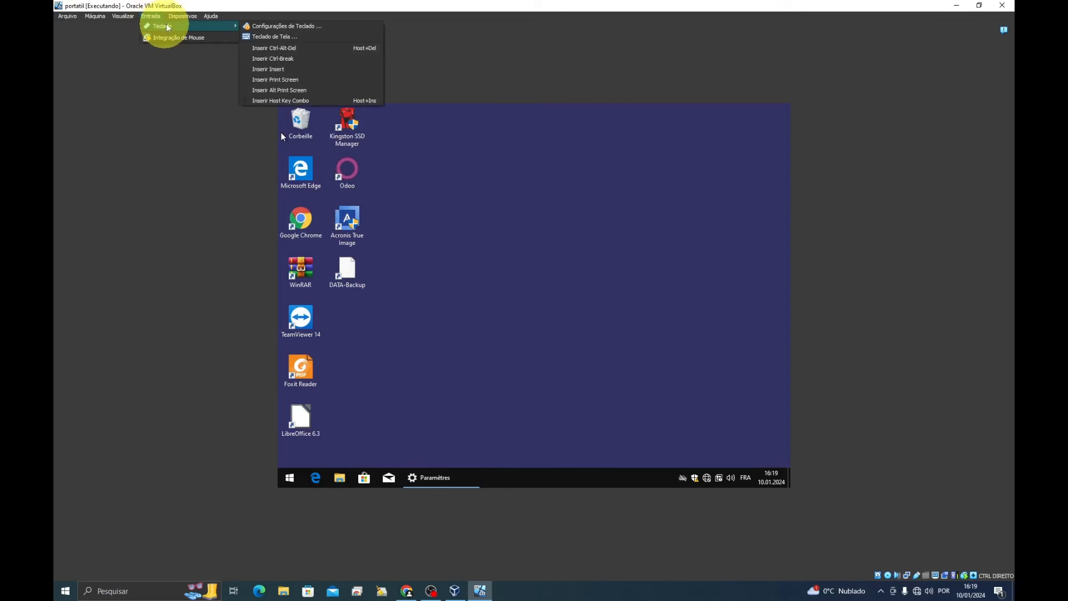
{"action": "mouse_move", "coordinate": [176, 19]}
{"action": "left_click", "coordinate": [488, 259]}
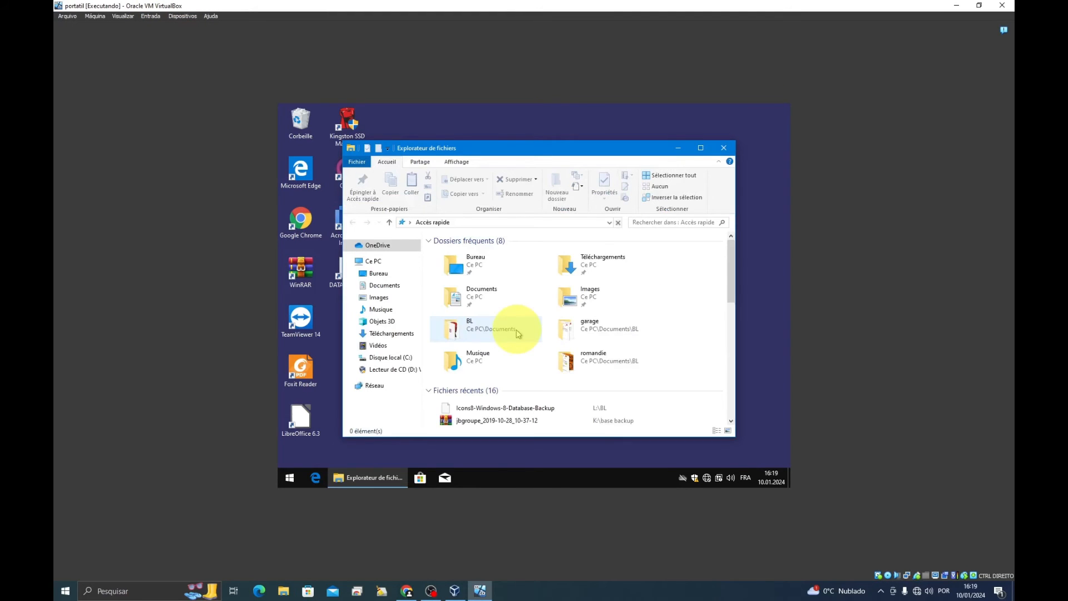
Look through the guest's frequent folders and the contents of the BL folder, and return to Quick access.
{"action": "scroll", "coordinate": [490, 367], "scroll_direction": "down", "scroll_amount": 1}
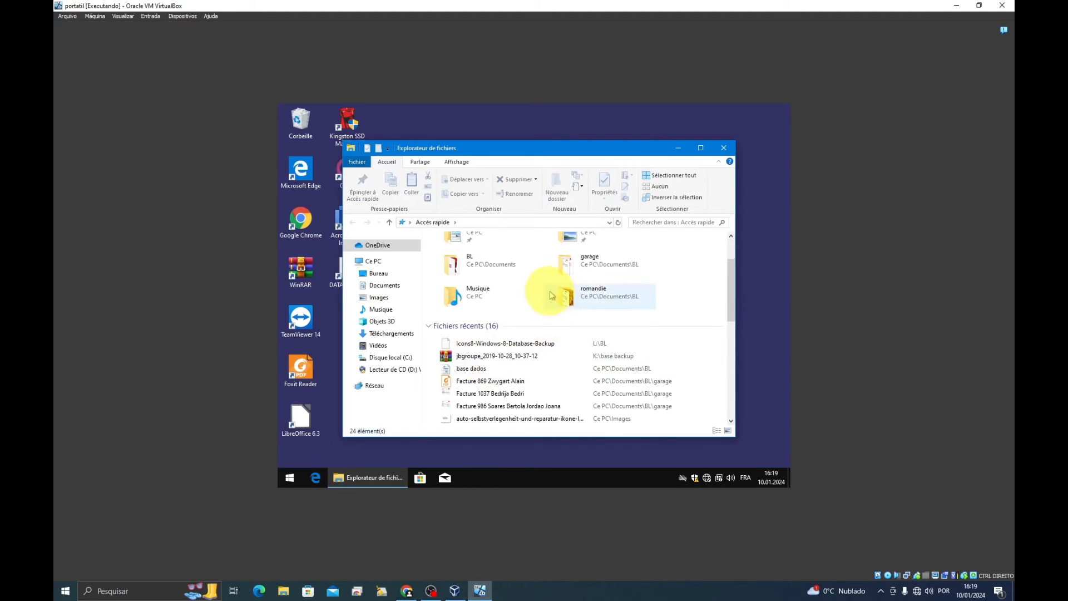
{"action": "left_click", "coordinate": [471, 272]}
{"action": "double_click", "coordinate": [471, 273]}
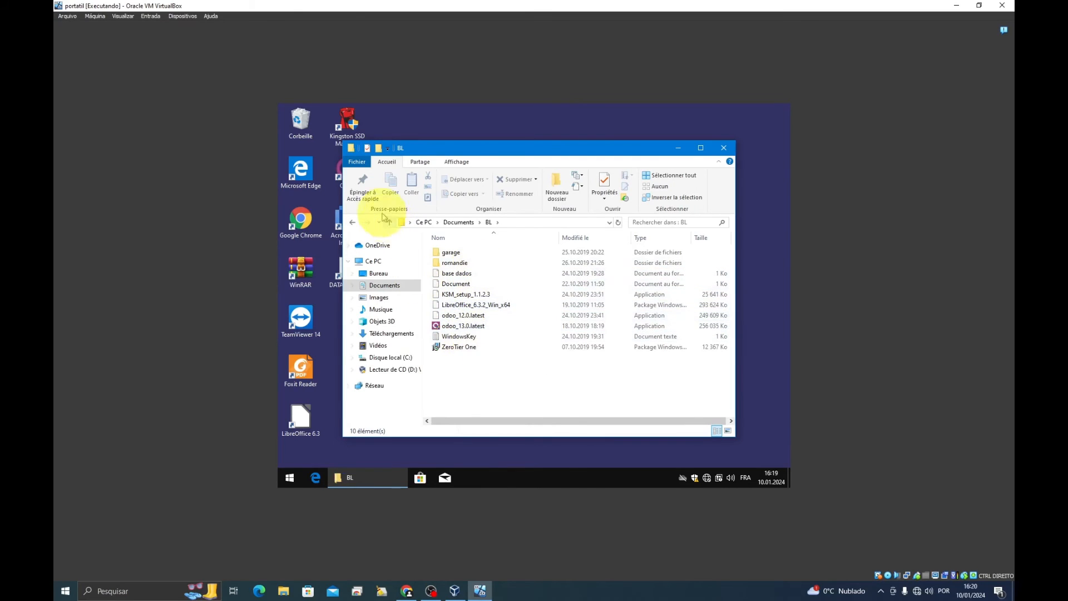
{"action": "left_click", "coordinate": [352, 222]}
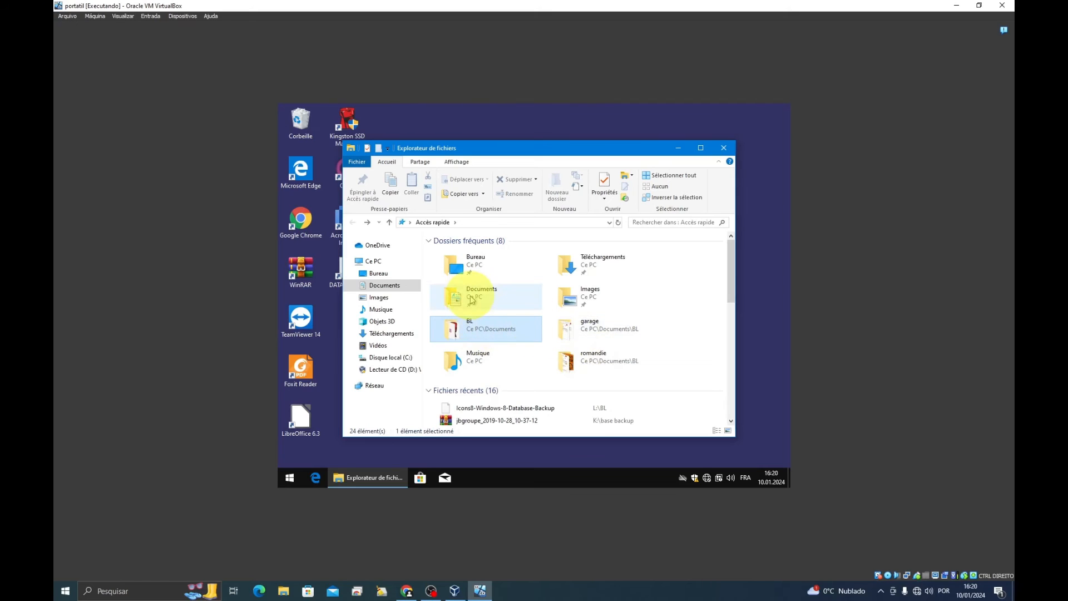
Run VBoxWindowsAdditions-amd64 from the guest's Guest Additions CD drive (D:) and allow it to make changes.
{"action": "left_click", "coordinate": [397, 372]}
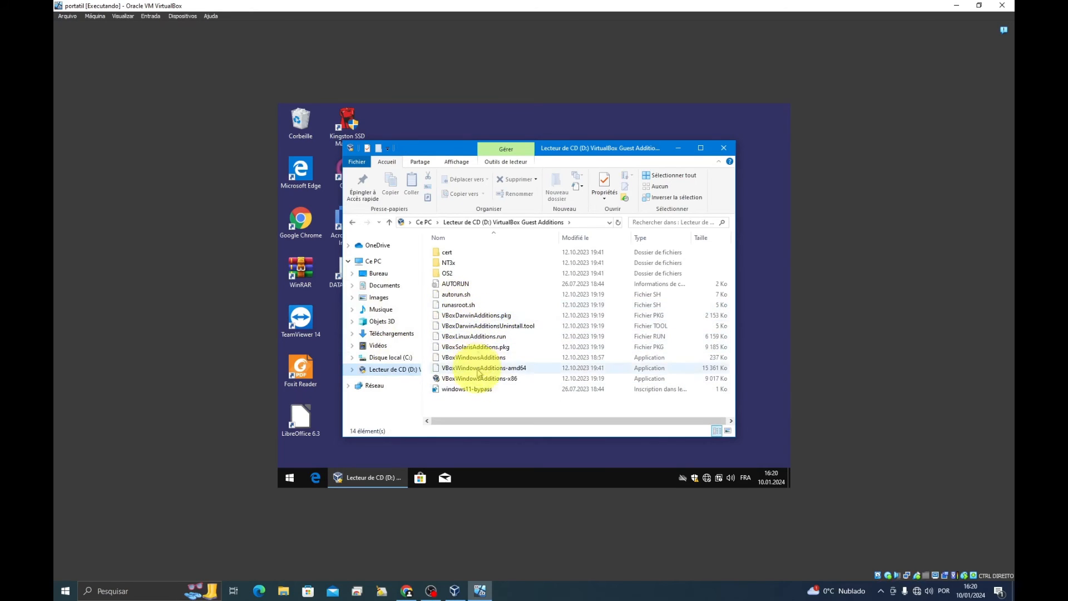
{"action": "left_click", "coordinate": [485, 368]}
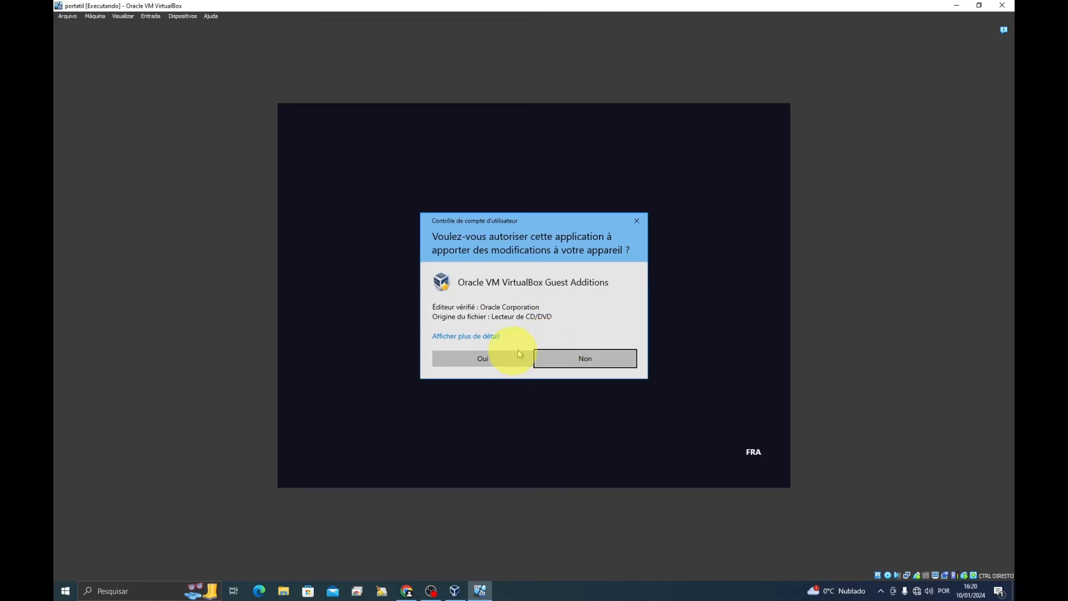
{"action": "left_click", "coordinate": [509, 357]}
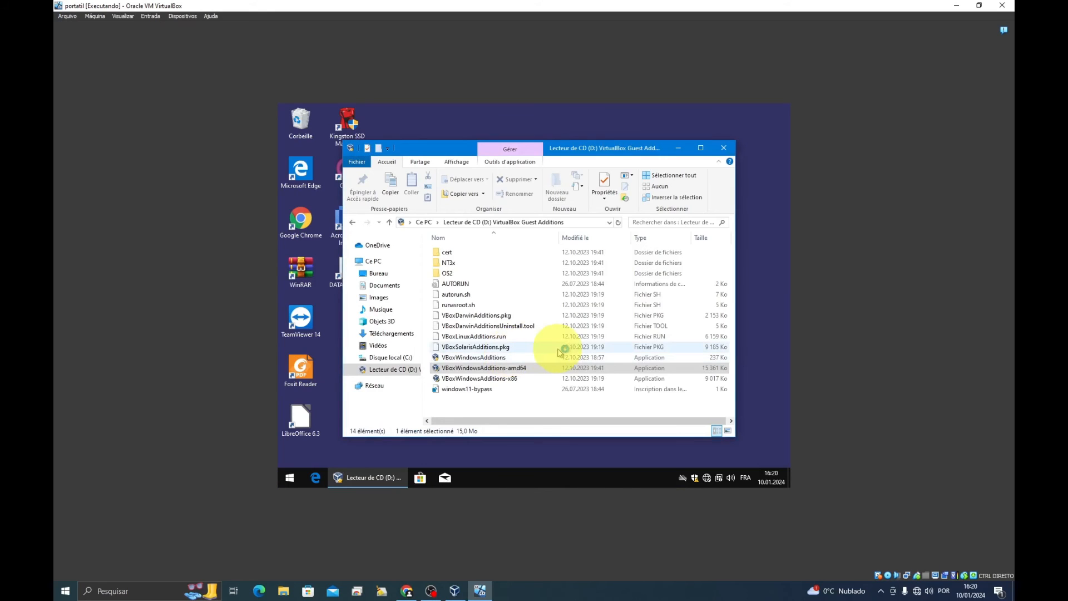
Go through the Guest Additions setup with the default destination folder and components, and start the installation.
{"action": "left_click", "coordinate": [584, 371]}
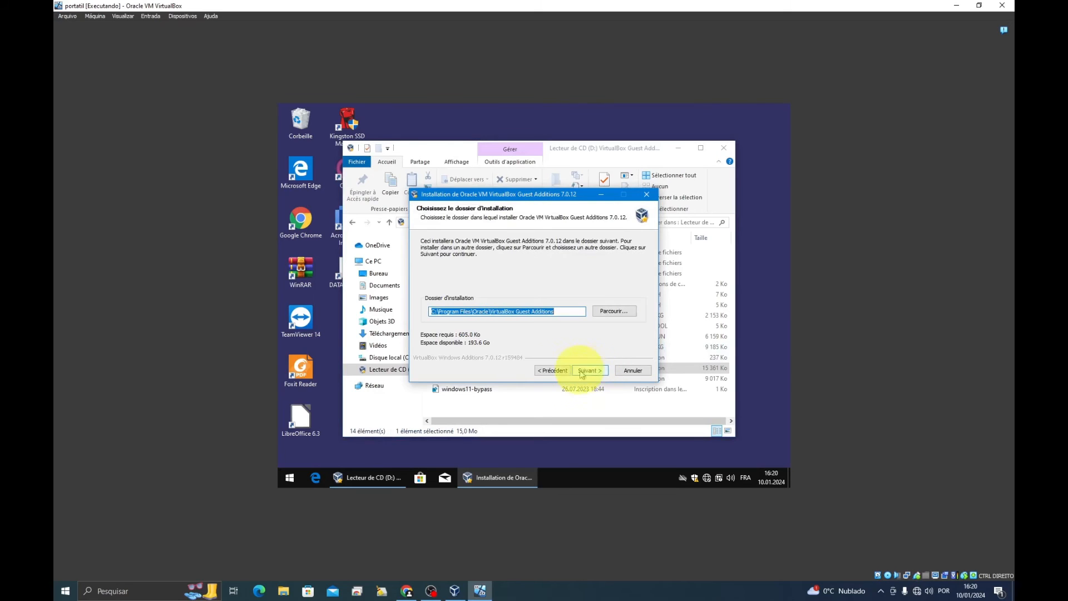
{"action": "left_click", "coordinate": [590, 372]}
{"action": "left_click", "coordinate": [592, 371]}
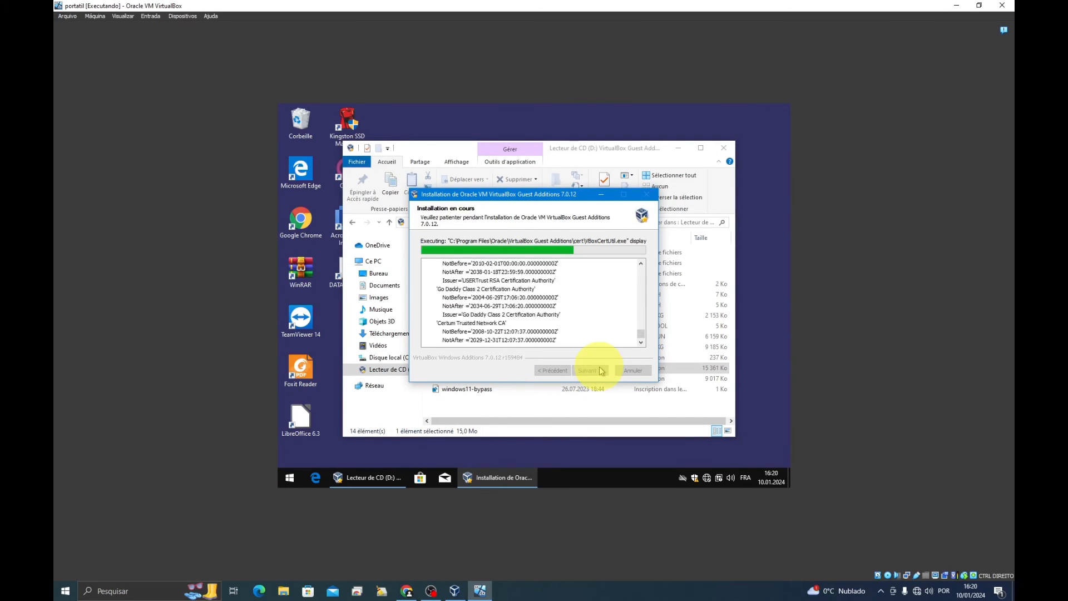